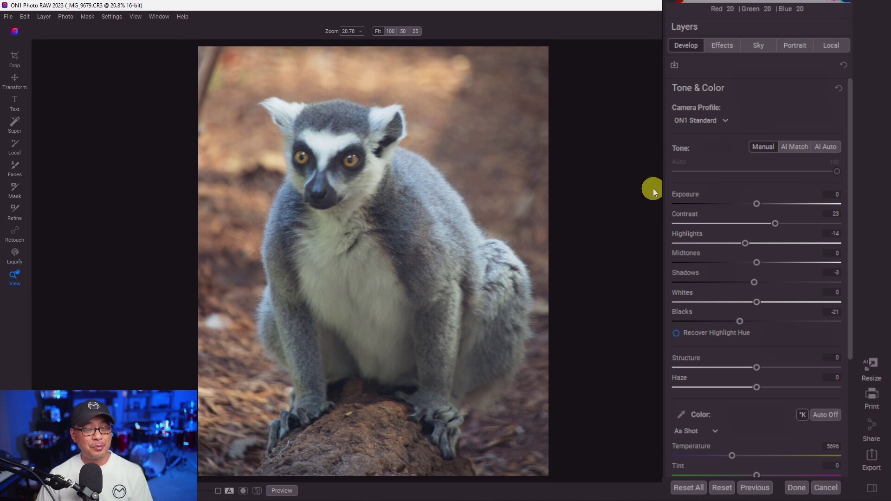
- Inspect the lemur's eye and fur at 100%, then zoom out to 50%
{"action": "left_click", "coordinate": [497, 188]}
{"action": "left_click_drag", "start_coordinate": [428, 226], "coordinate": [513, 201]}
{"action": "key", "text": "ctrl+minus"}
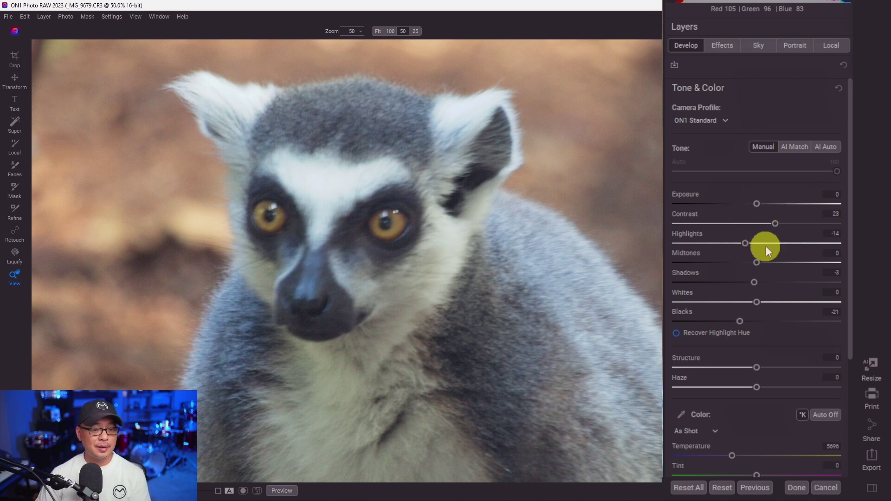
{"action": "scroll", "coordinate": [770, 241], "scroll_direction": "down", "scroll_amount": 3}
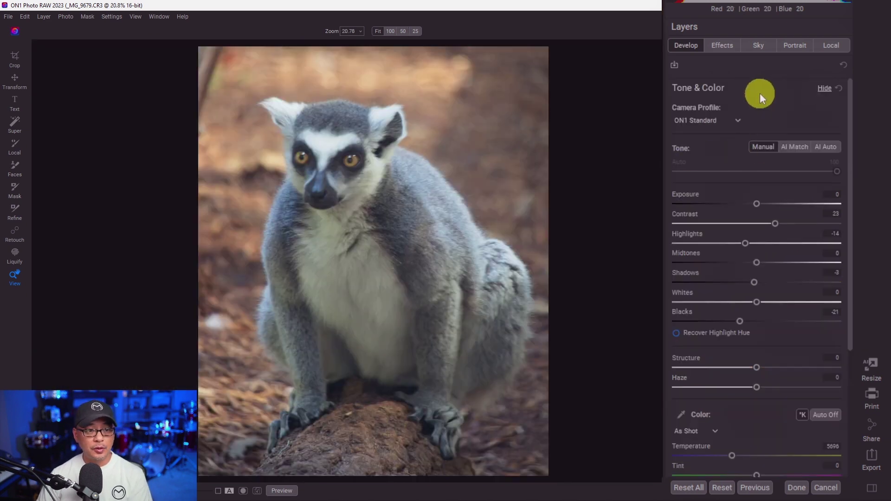
- Collapse Tone & Color and switch Noise & Sharpening to Tack Sharp AI
{"action": "left_click", "coordinate": [759, 92]}
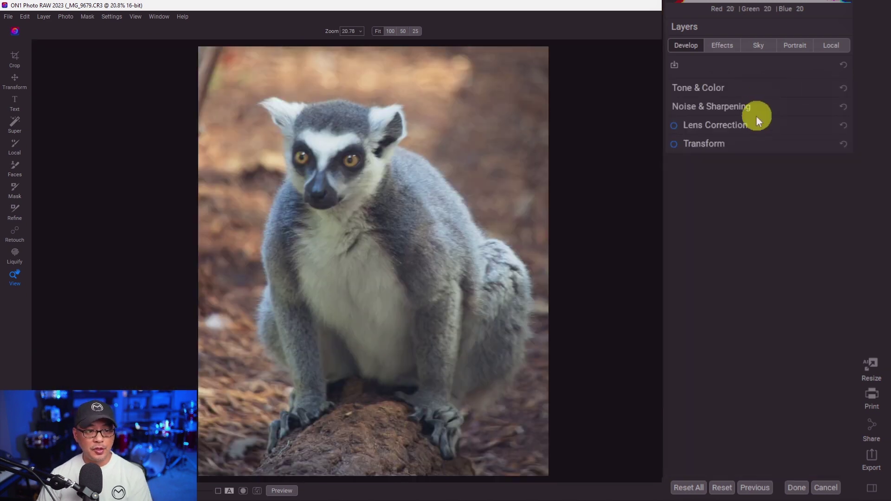
{"action": "left_click", "coordinate": [751, 108]}
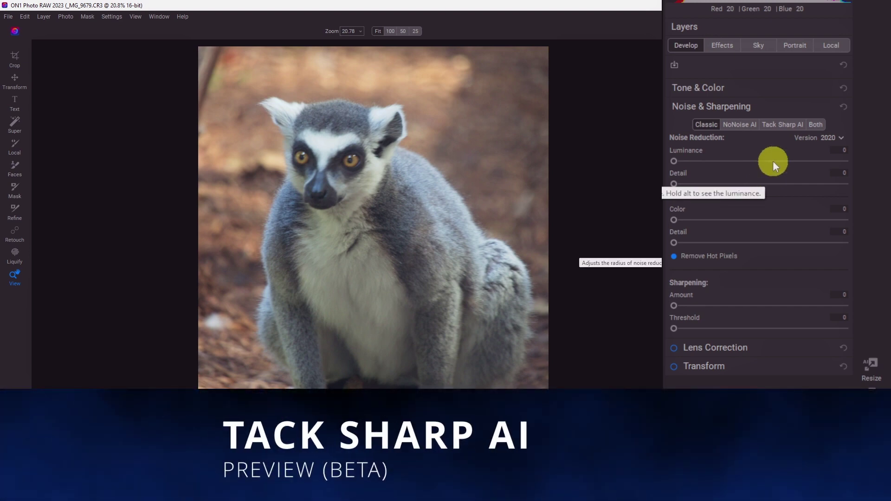
{"action": "left_click", "coordinate": [786, 126]}
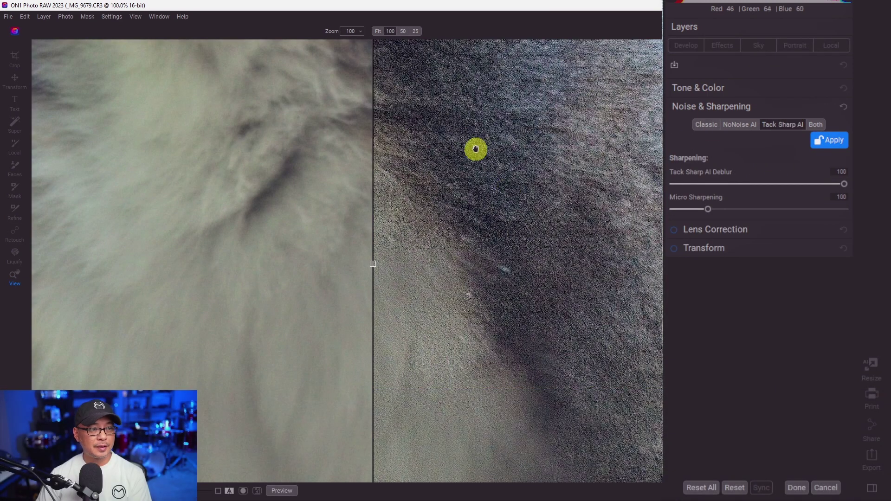
- Compare Tack Sharp AI against the original across the lemur's nose and eyes with the split divider
{"action": "left_click_drag", "start_coordinate": [475, 147], "coordinate": [488, 346]}
{"action": "left_click_drag", "start_coordinate": [472, 110], "coordinate": [543, 276]}
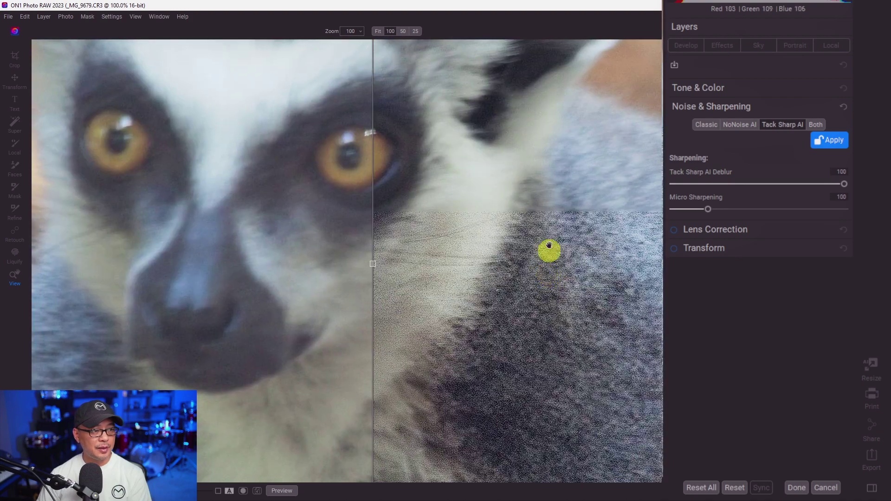
{"action": "left_click_drag", "start_coordinate": [521, 196], "coordinate": [659, 258]}
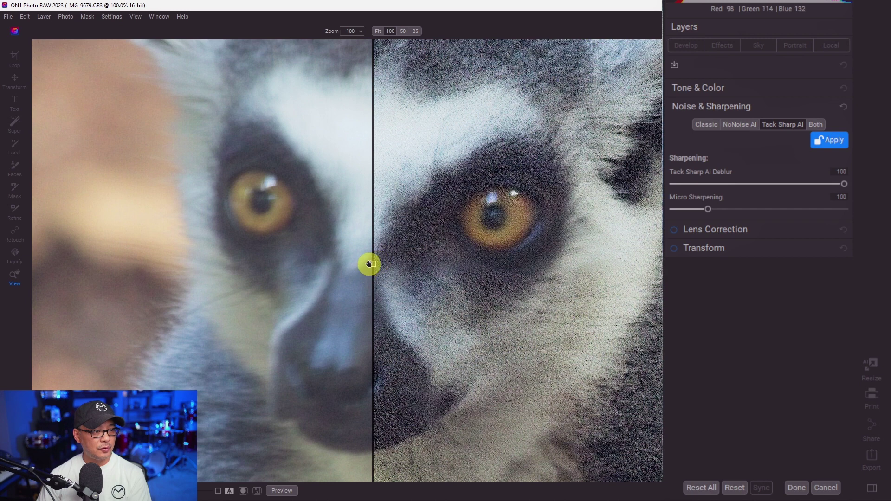
{"action": "left_click_drag", "start_coordinate": [372, 266], "coordinate": [154, 258]}
{"action": "key", "text": "ctrl+minus"}
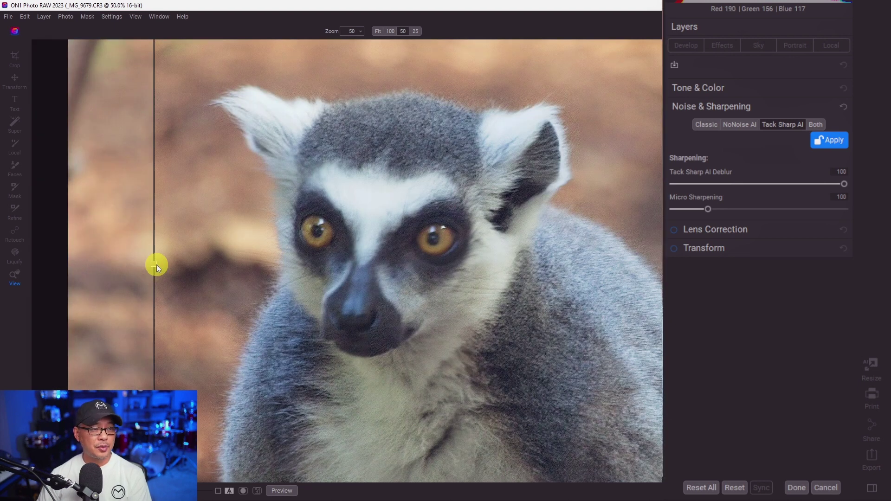
{"action": "left_click_drag", "start_coordinate": [157, 265], "coordinate": [327, 244]}
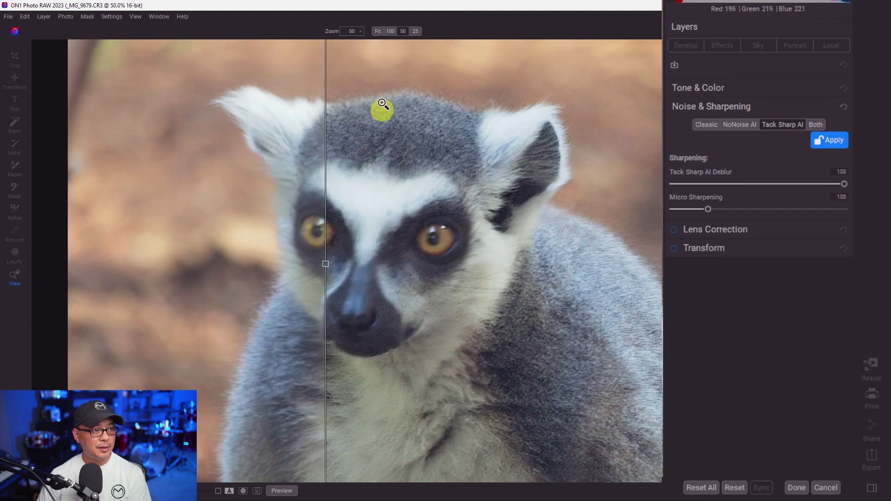
{"action": "left_click", "coordinate": [390, 30]}
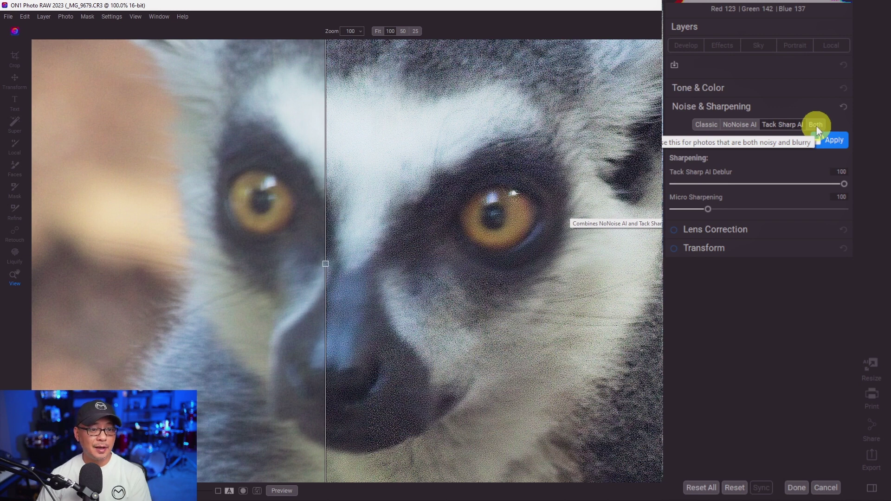
{"action": "mouse_move", "coordinate": [832, 108]}
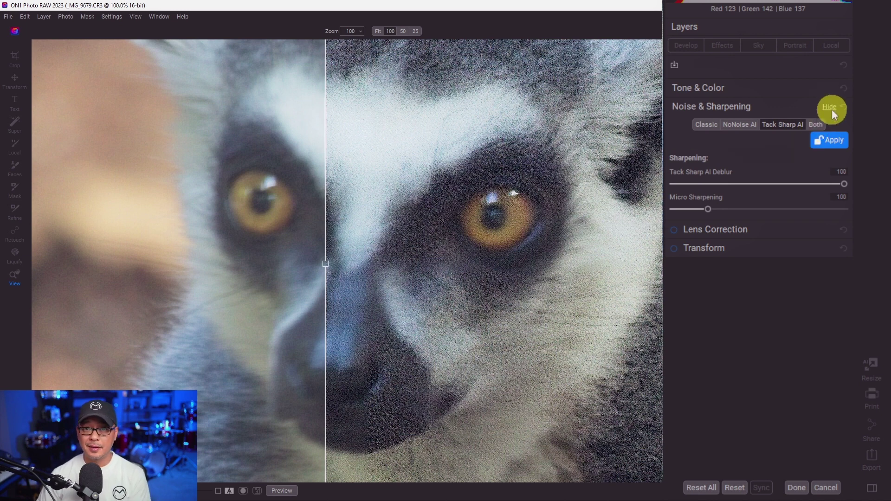
- Switch to Both (NoNoise AI plus Tack Sharp AI), compare the split, and apply it
{"action": "left_click", "coordinate": [814, 122]}
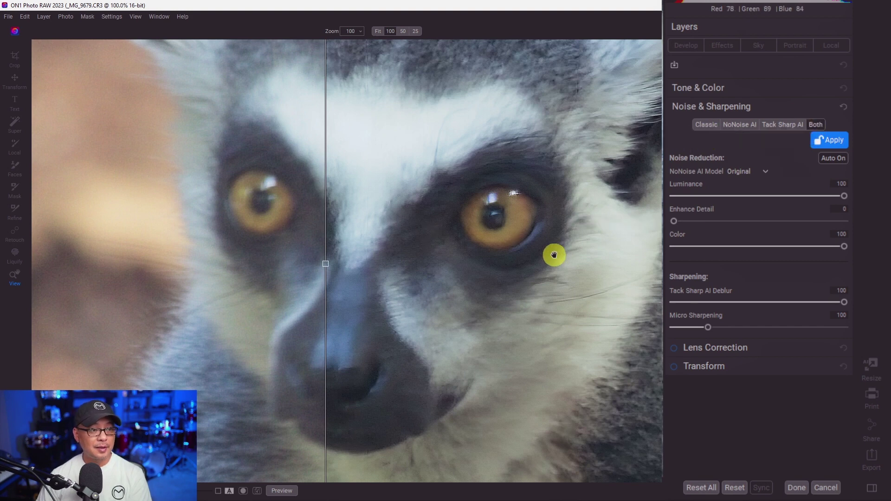
{"action": "left_click_drag", "start_coordinate": [325, 265], "coordinate": [637, 275]}
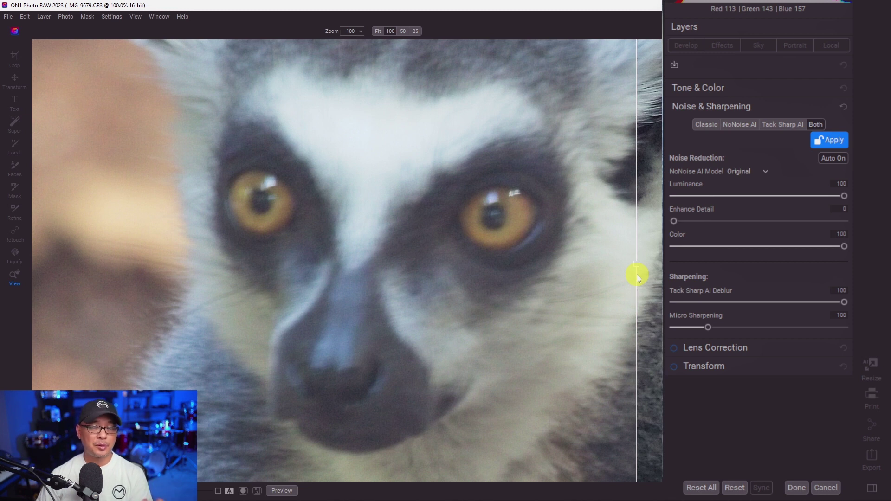
{"action": "left_click_drag", "start_coordinate": [637, 274], "coordinate": [176, 224]}
{"action": "left_click", "coordinate": [835, 143]}
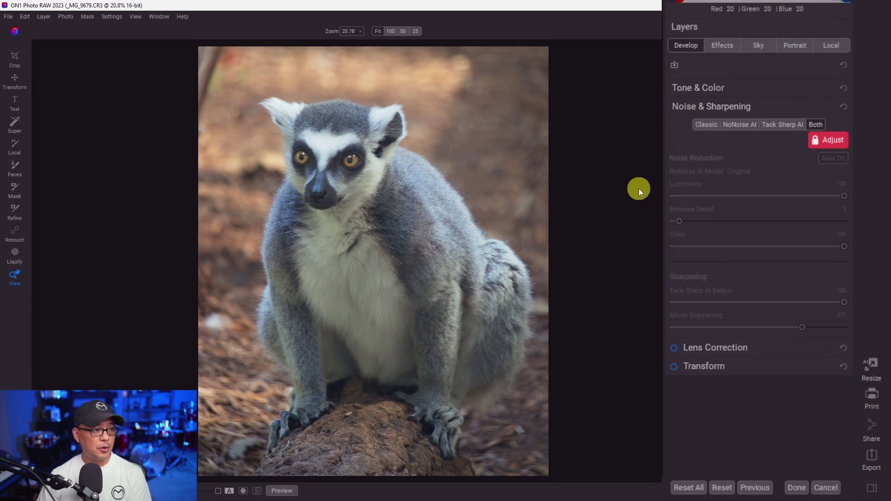
- Open the Wildlife Adventure presets and preview WL1, WL2 and WL4 on the lemur
{"action": "key", "text": "p"}
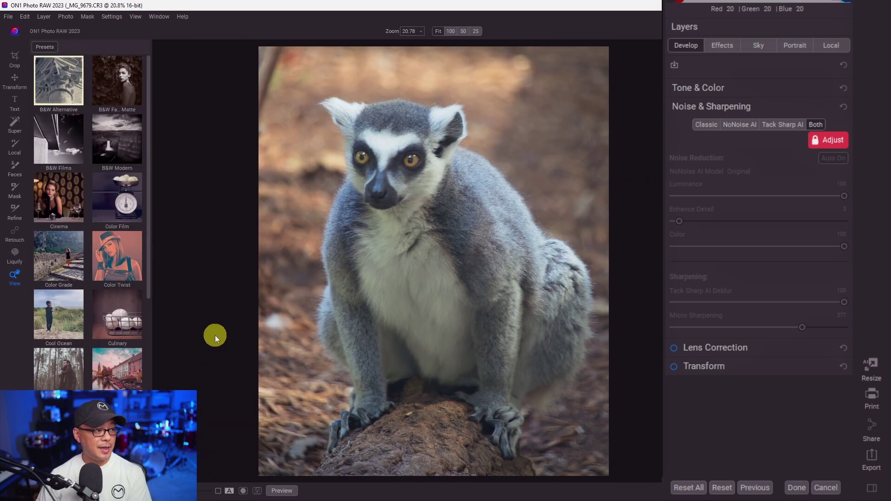
{"action": "scroll", "coordinate": [98, 233], "scroll_direction": "down", "scroll_amount": 5}
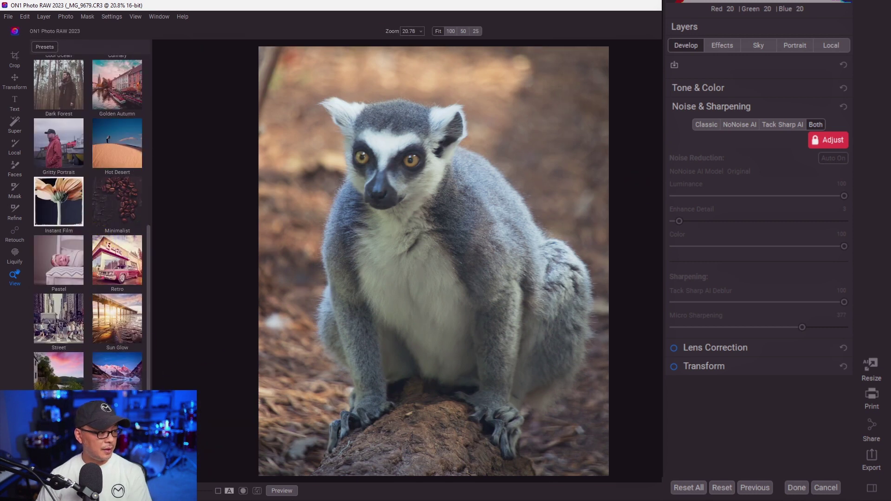
{"action": "left_click", "coordinate": [120, 333]}
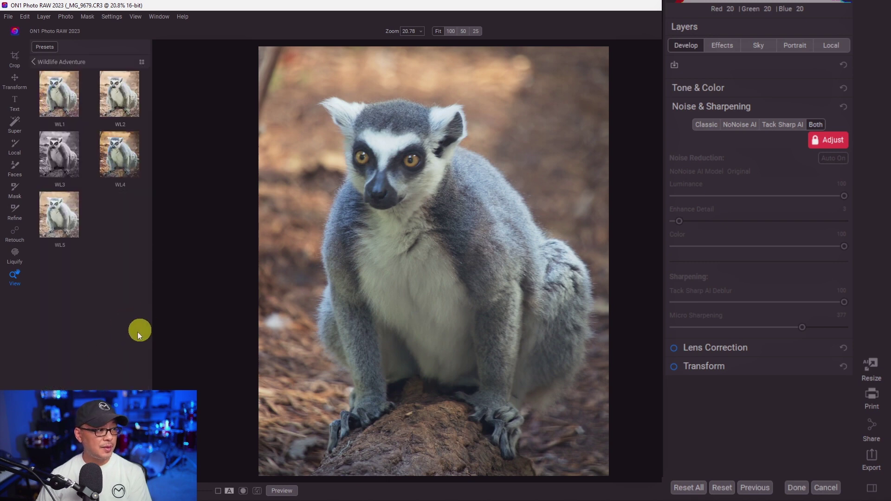
{"action": "mouse_move", "coordinate": [56, 96]}
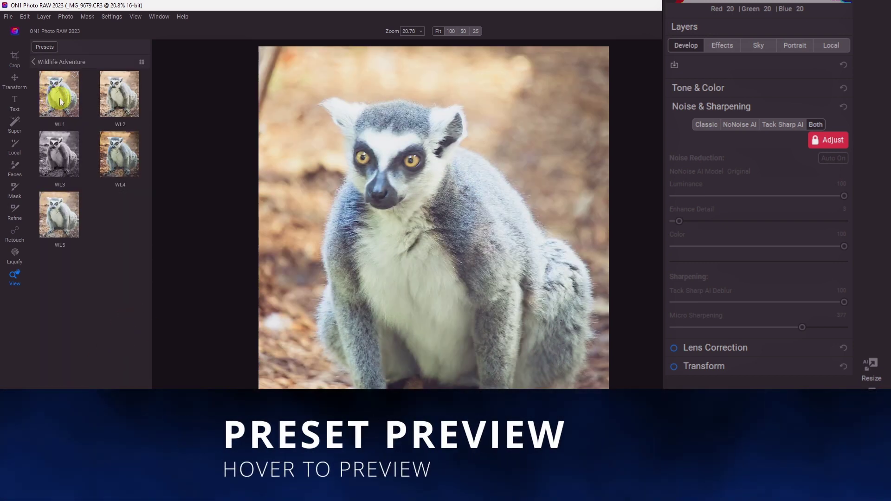
{"action": "mouse_move", "coordinate": [116, 98]}
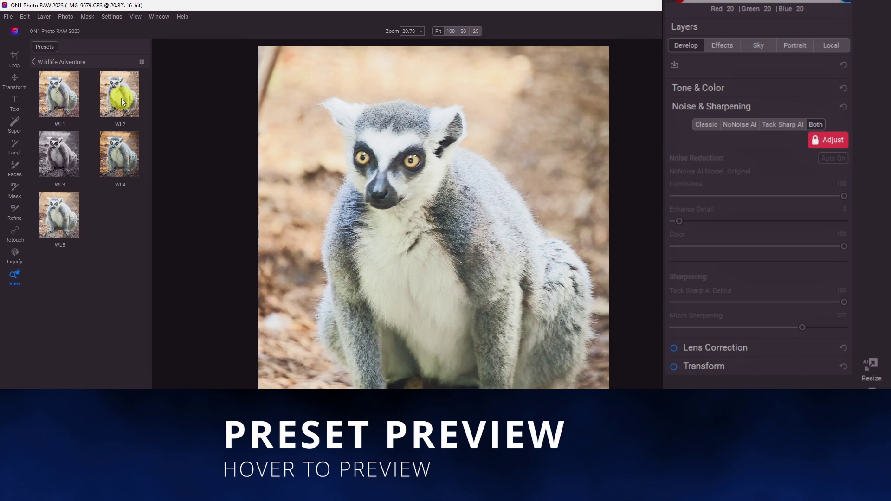
{"action": "mouse_move", "coordinate": [121, 147]}
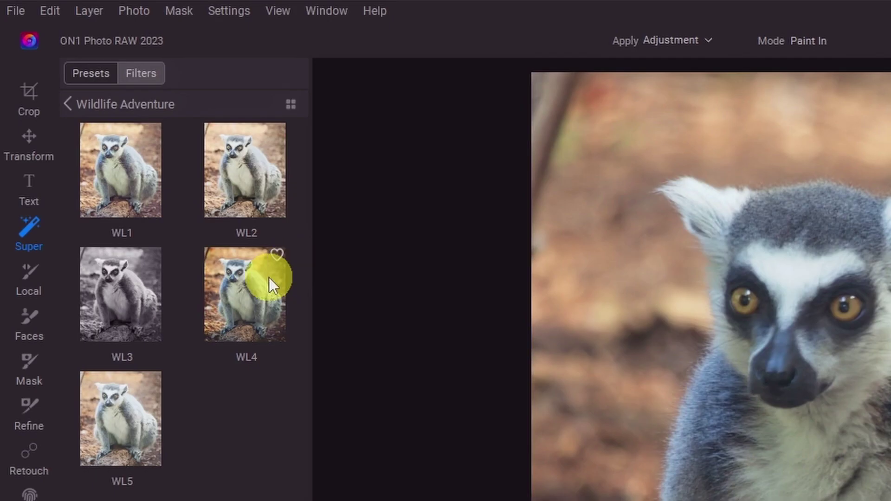
- Super Select the lemur, invert to the background, and refine the mask to include the tail
{"action": "left_click", "coordinate": [24, 230]}
{"action": "mouse_move", "coordinate": [466, 157]}
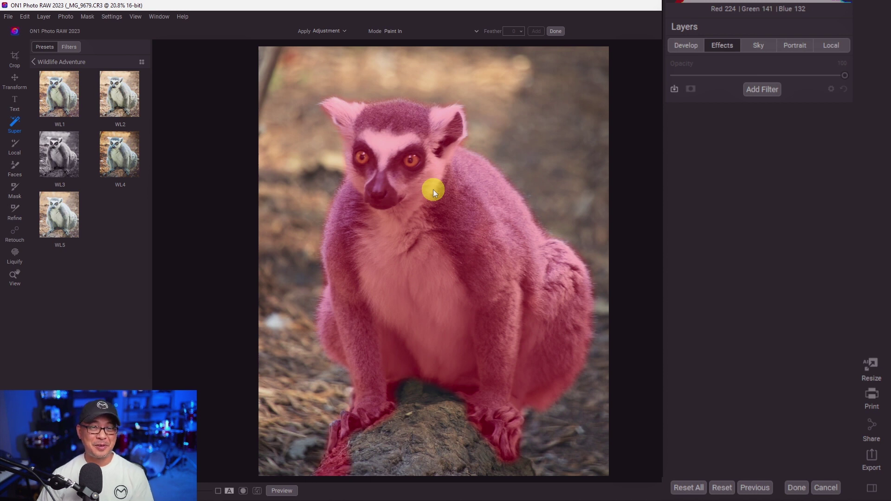
{"action": "key", "text": "ctrl+i"}
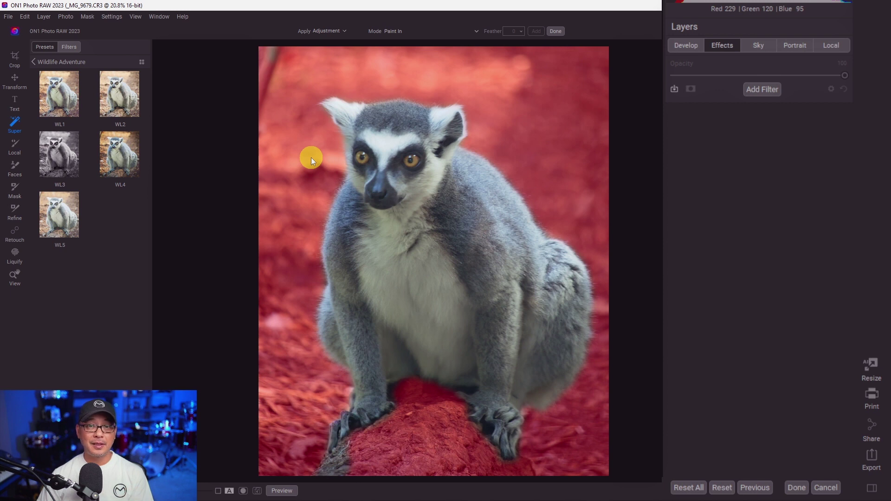
{"action": "left_click", "coordinate": [311, 158]}
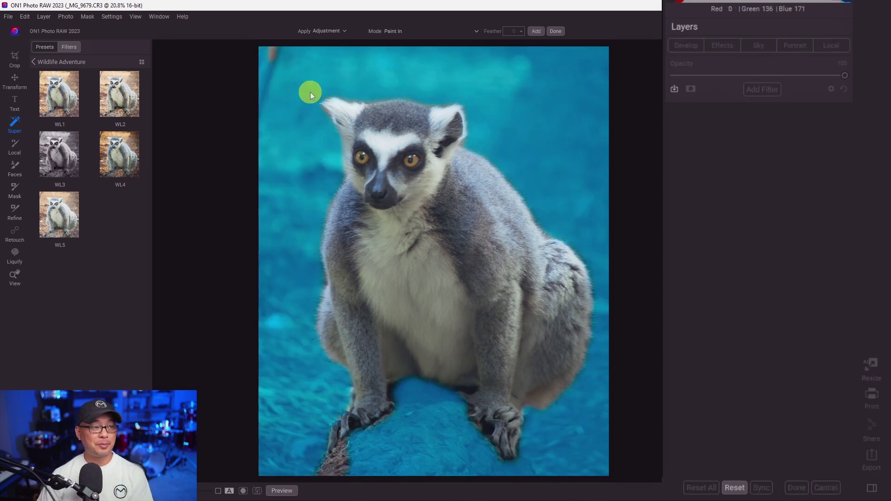
{"action": "left_click", "coordinate": [273, 57]}
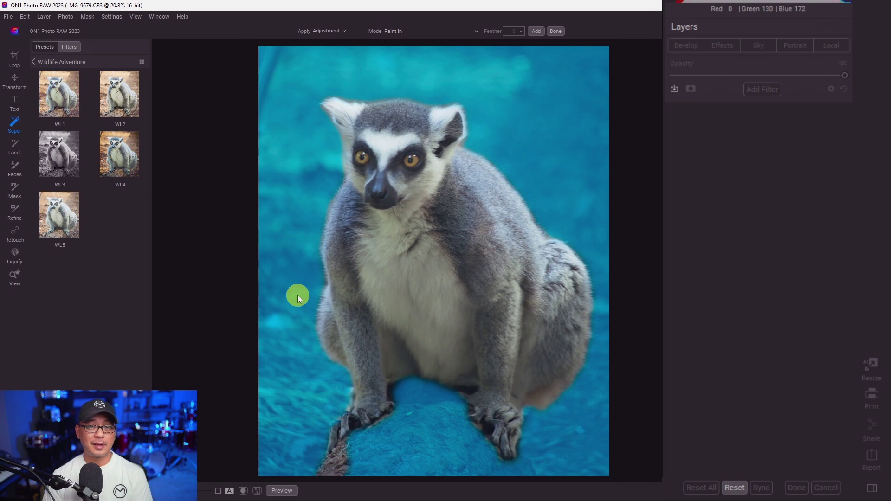
{"action": "left_click_drag", "start_coordinate": [358, 457], "coordinate": [335, 467]}
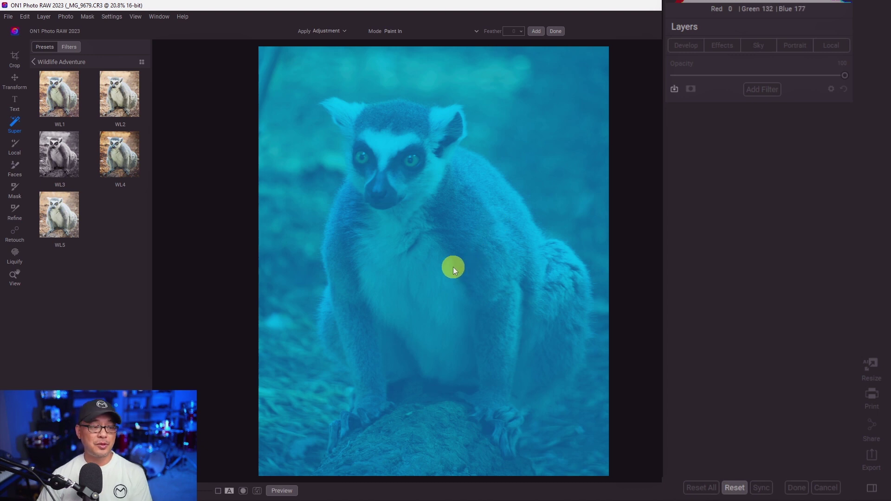
{"action": "left_click", "coordinate": [439, 244]}
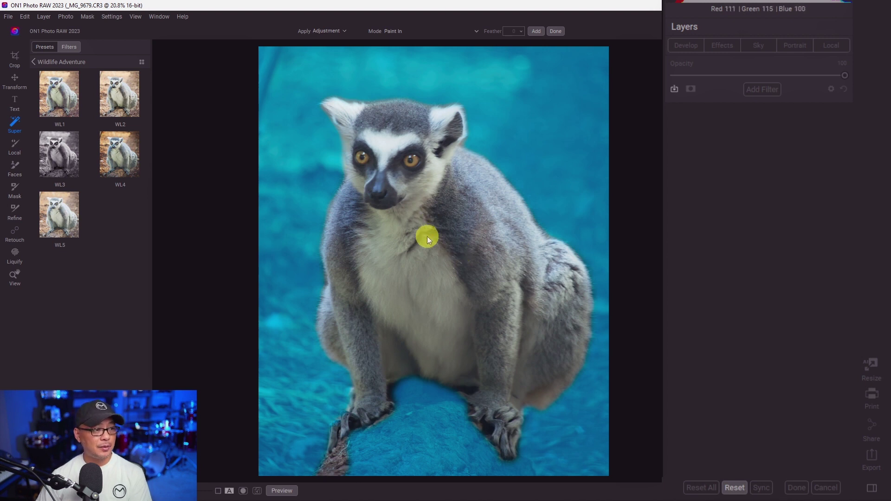
- Hide the mask overlay and fade the WL4 preset to about 58% opacity
{"action": "left_click", "coordinate": [121, 154]}
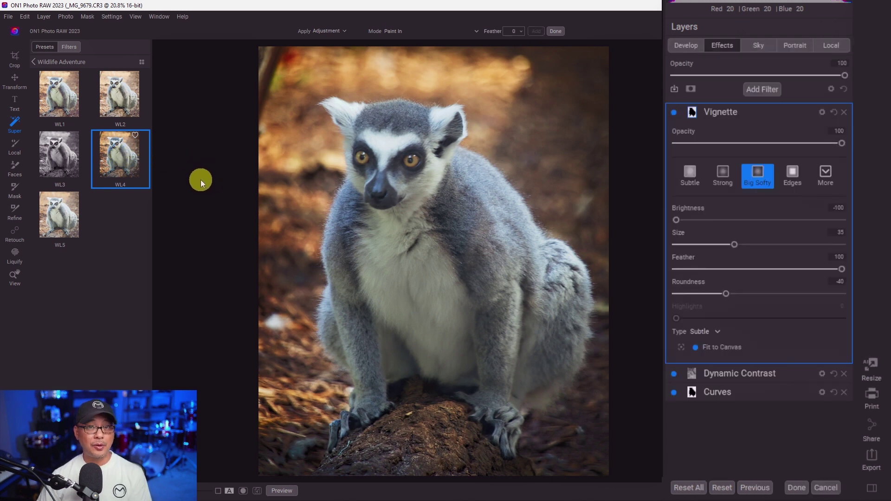
{"action": "mouse_move", "coordinate": [124, 157]}
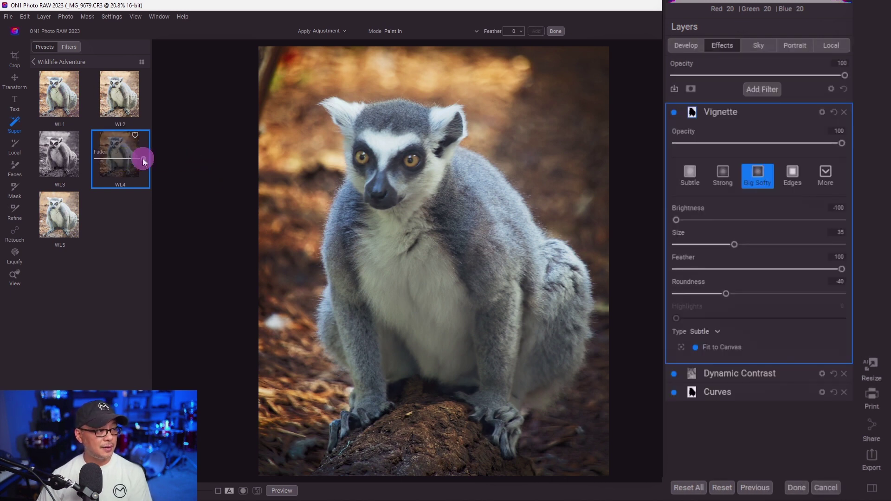
{"action": "left_click_drag", "start_coordinate": [143, 159], "coordinate": [124, 160]}
{"action": "mouse_move", "coordinate": [408, 203]}
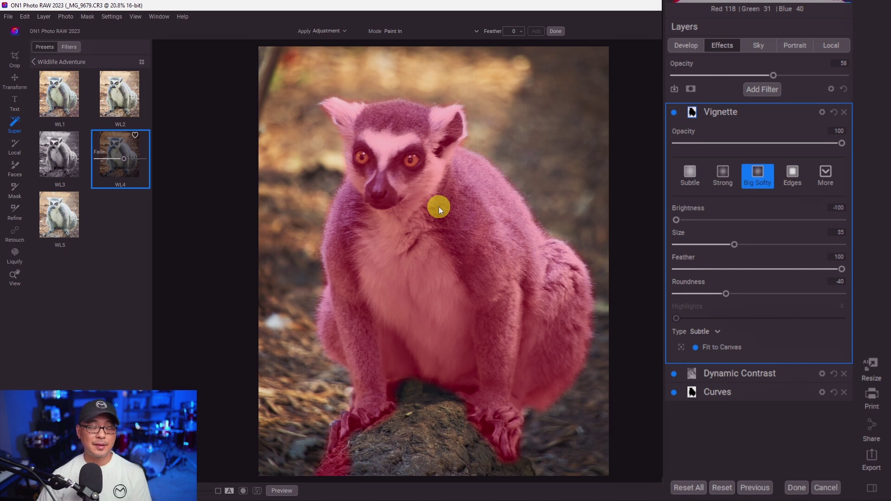
- Select the lemur and apply a Dynamic Contrast preset (Small 60, Medium 10) to it
{"action": "left_click", "coordinate": [412, 221]}
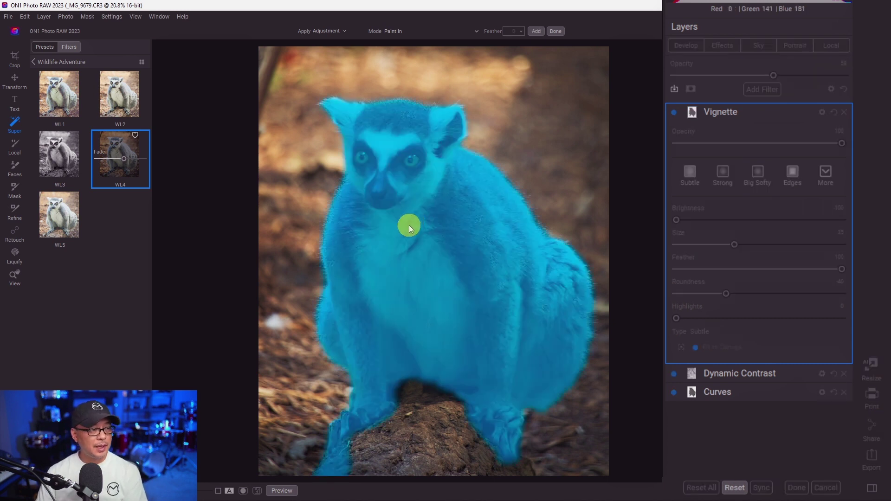
{"action": "right_click", "coordinate": [409, 226]}
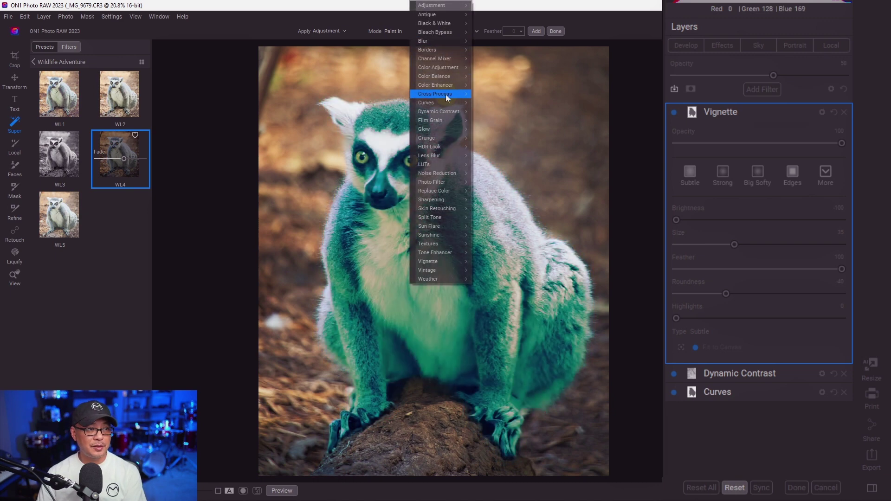
{"action": "left_click", "coordinate": [353, 32]}
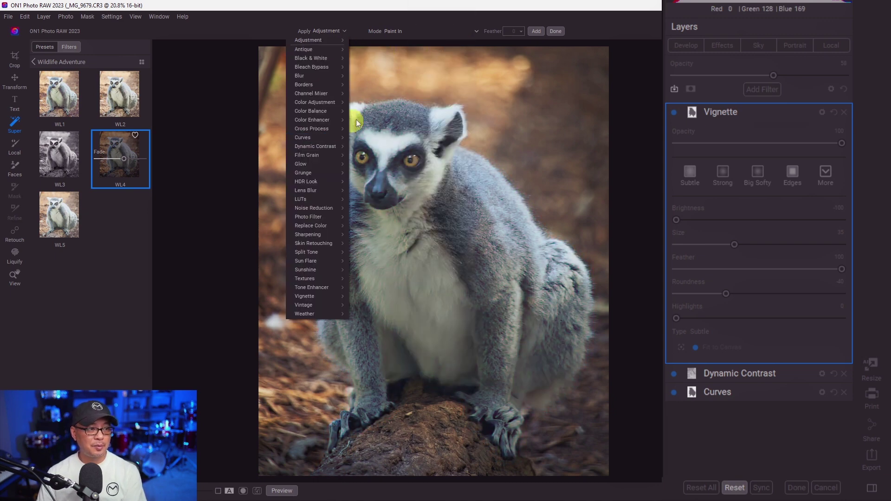
{"action": "right_click", "coordinate": [416, 294]}
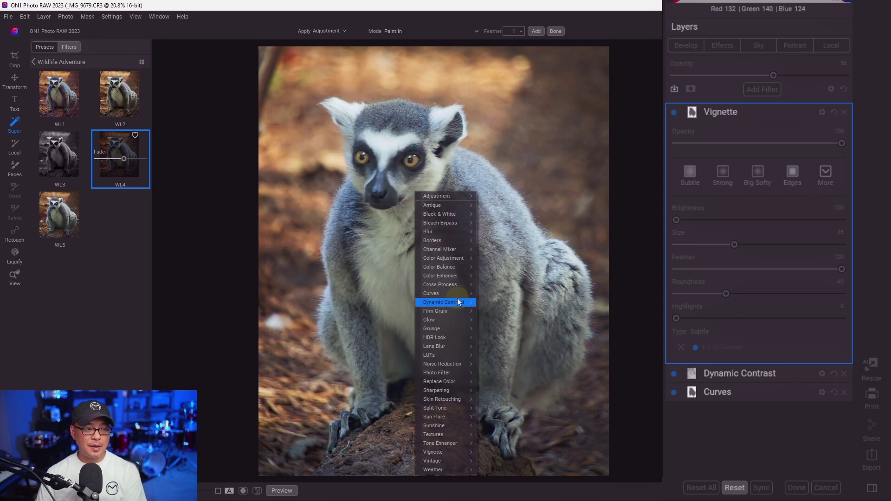
{"action": "mouse_move", "coordinate": [458, 302]}
{"action": "left_click", "coordinate": [508, 338]}
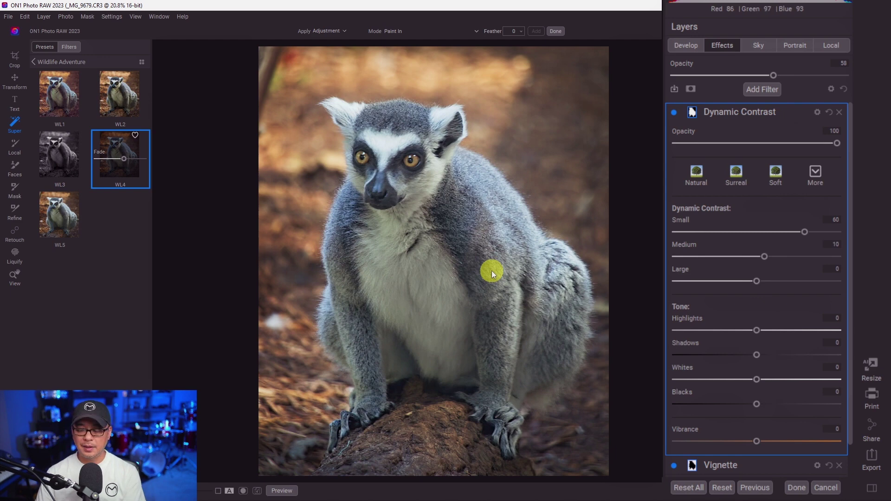
- Compare the crisper fur against the original at 50% zoom around the face and ears
{"action": "key", "text": "backslash"}
{"action": "key", "text": "backslash"}
{"action": "key", "text": "backslash"}
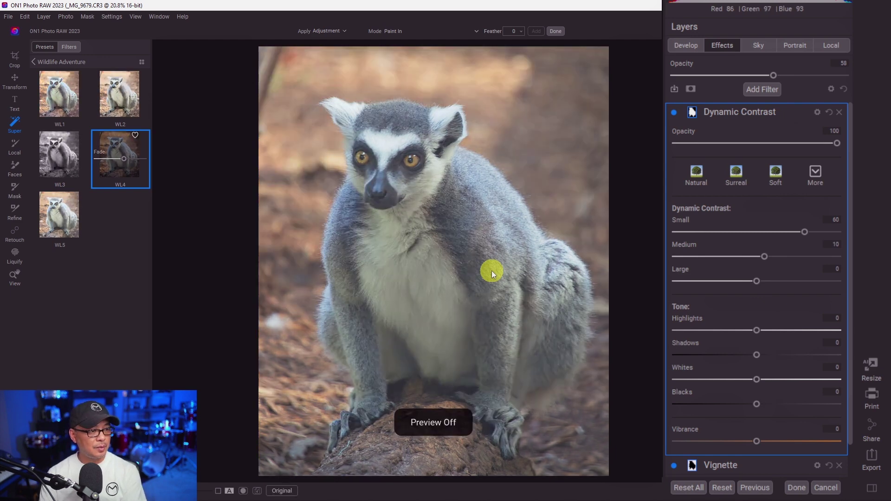
{"action": "key", "text": "backslash"}
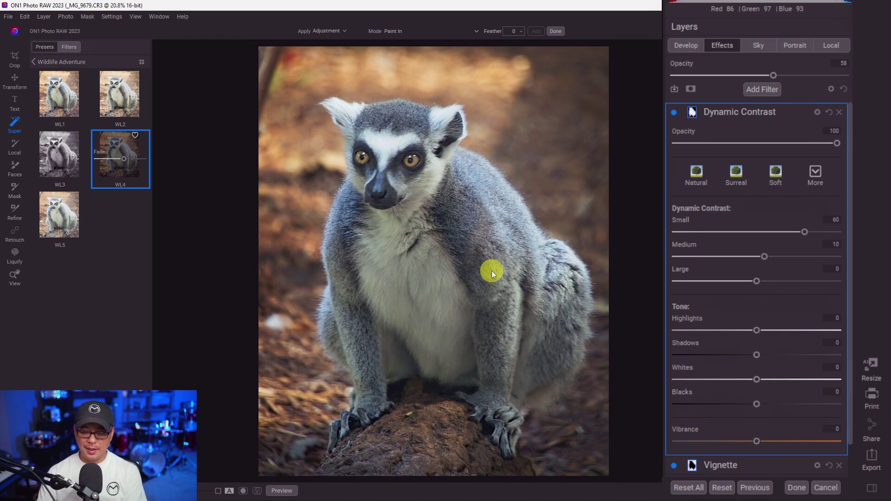
{"action": "key", "text": "z"}
{"action": "left_click", "coordinate": [464, 31]}
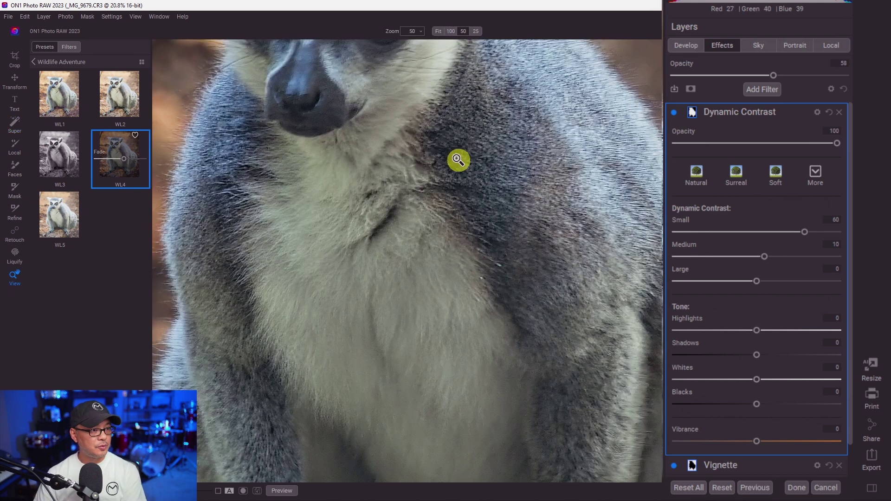
{"action": "left_click_drag", "start_coordinate": [470, 145], "coordinate": [472, 349]}
{"action": "left_click_drag", "start_coordinate": [499, 107], "coordinate": [548, 284]}
{"action": "key", "text": "backslash"}
{"action": "key", "text": "backslash"}
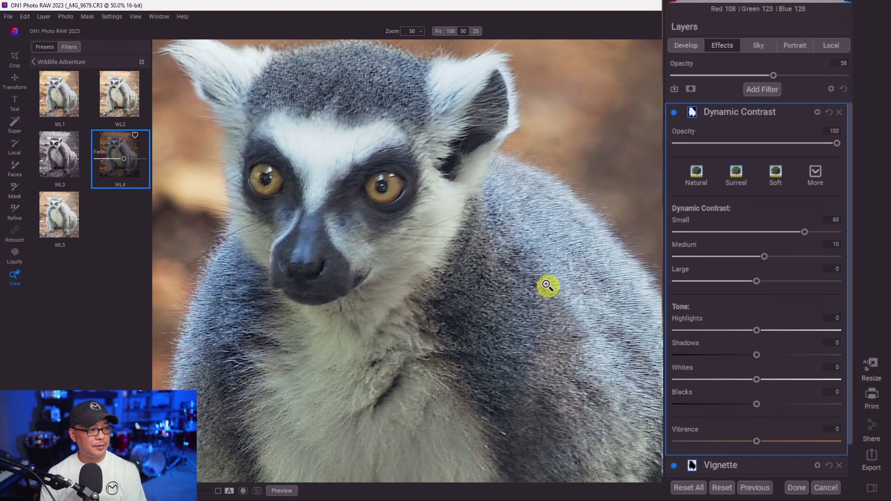
- Select the background minus the lemur and add a Bokeh Small lens blur, Amount 41, Blooming 0
{"action": "key", "text": "w"}
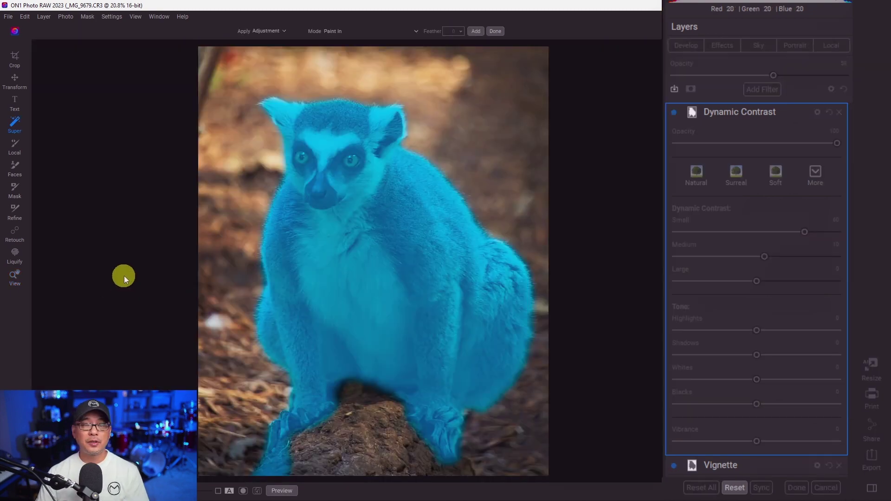
{"action": "left_click", "coordinate": [476, 75]}
{"action": "left_click", "coordinate": [410, 218]}
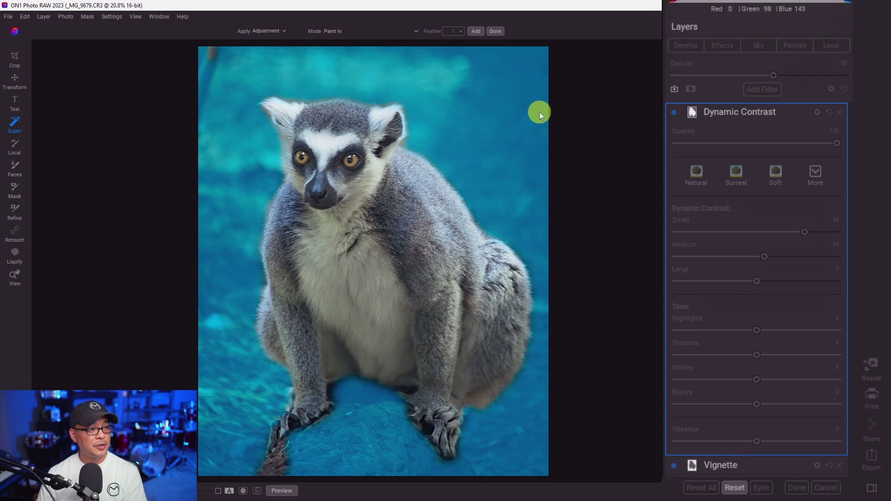
{"action": "right_click", "coordinate": [455, 135]}
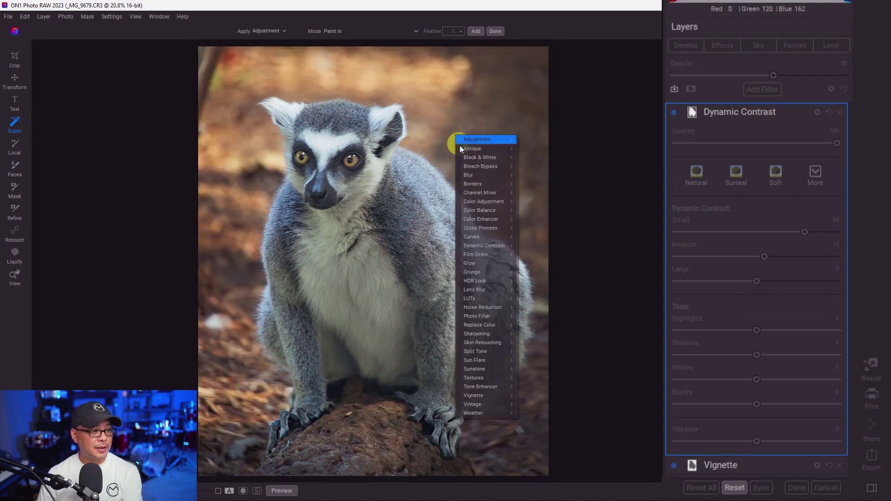
{"action": "mouse_move", "coordinate": [491, 290]}
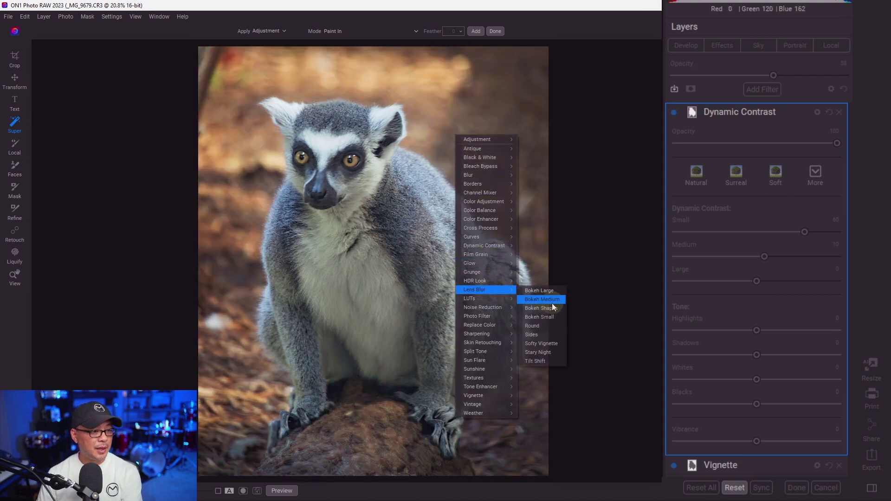
{"action": "left_click", "coordinate": [556, 318]}
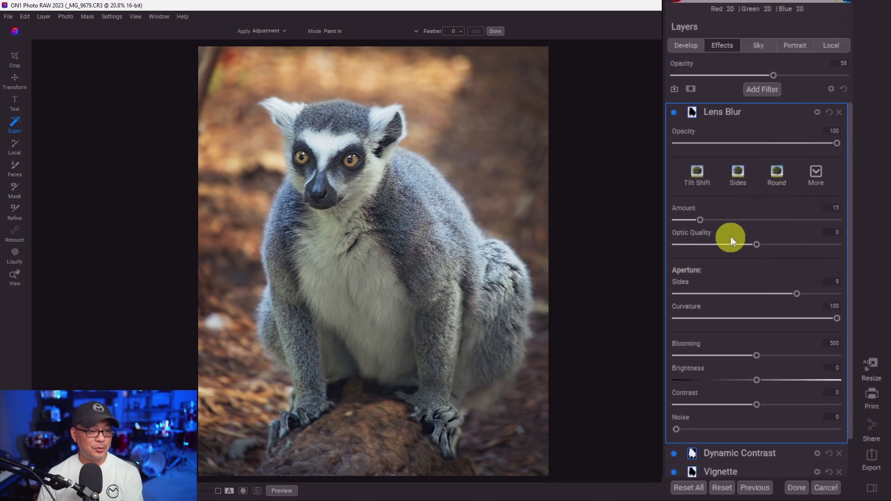
{"action": "left_click_drag", "start_coordinate": [702, 219], "coordinate": [741, 221]}
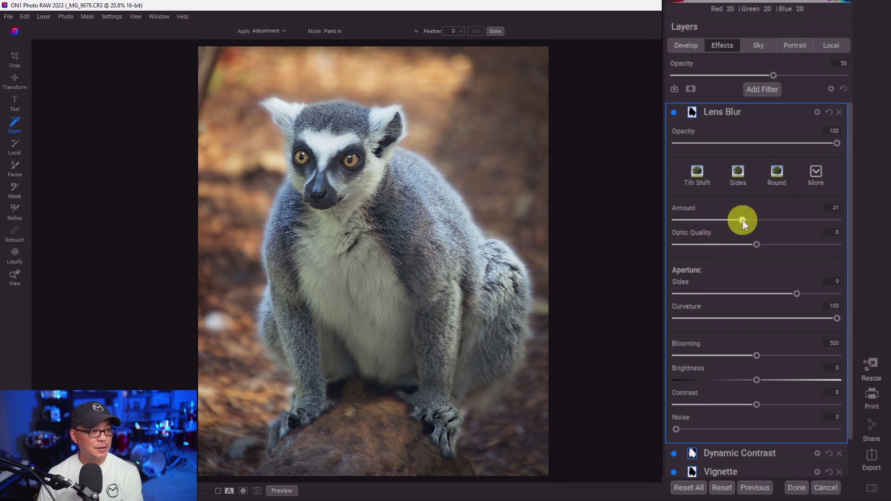
{"action": "left_click_drag", "start_coordinate": [733, 355], "coordinate": [664, 351]}
- Toggle the lens blur and original view to compare the blurred background
{"action": "left_click", "coordinate": [574, 268]}
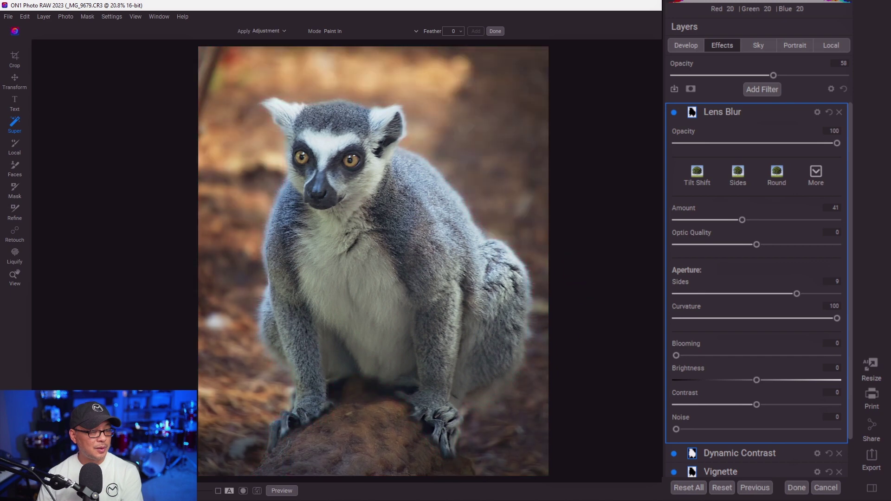
{"action": "key", "text": "p"}
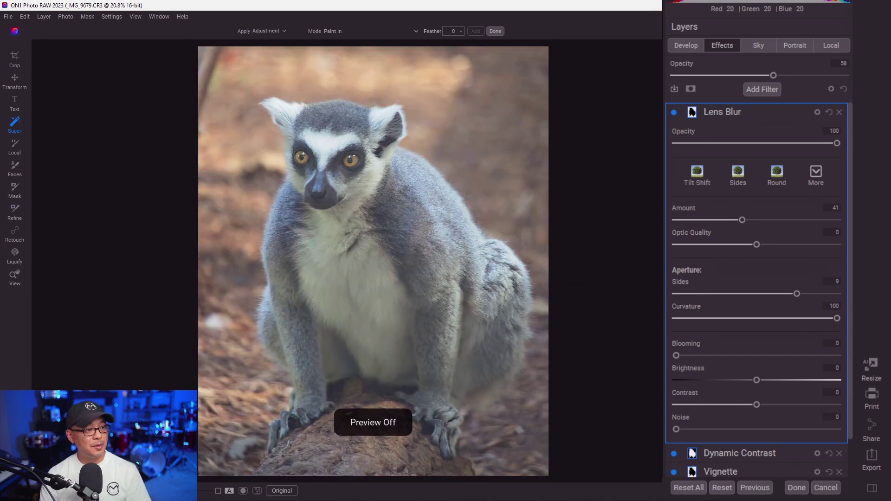
{"action": "key", "text": "p"}
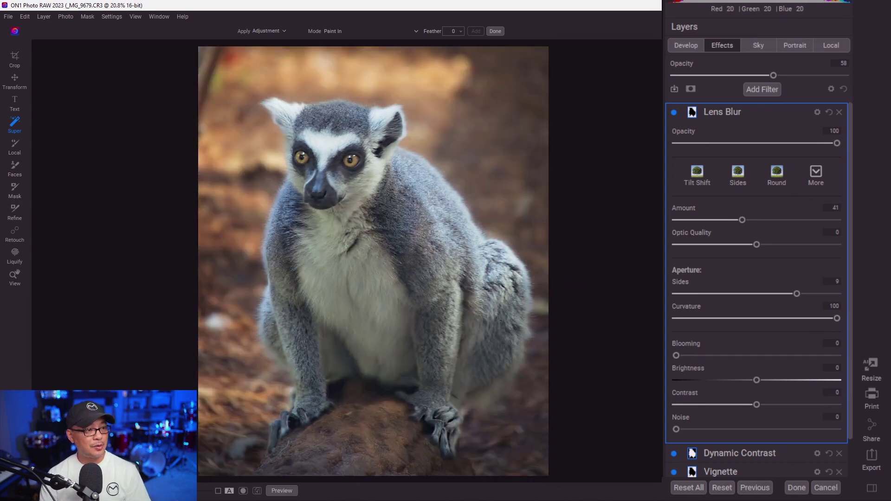
{"action": "left_click", "coordinate": [674, 112]}
{"action": "left_click", "coordinate": [674, 112]}
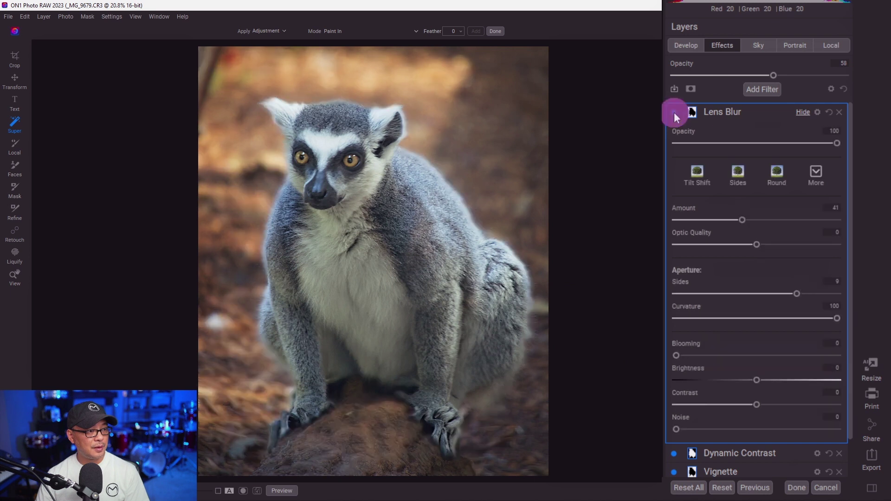
{"action": "left_click", "coordinate": [674, 113]}
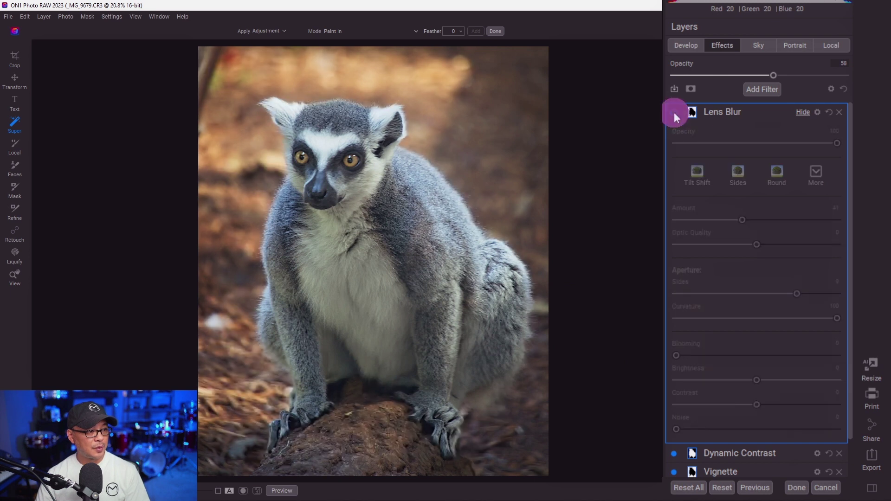
{"action": "left_click", "coordinate": [674, 112]}
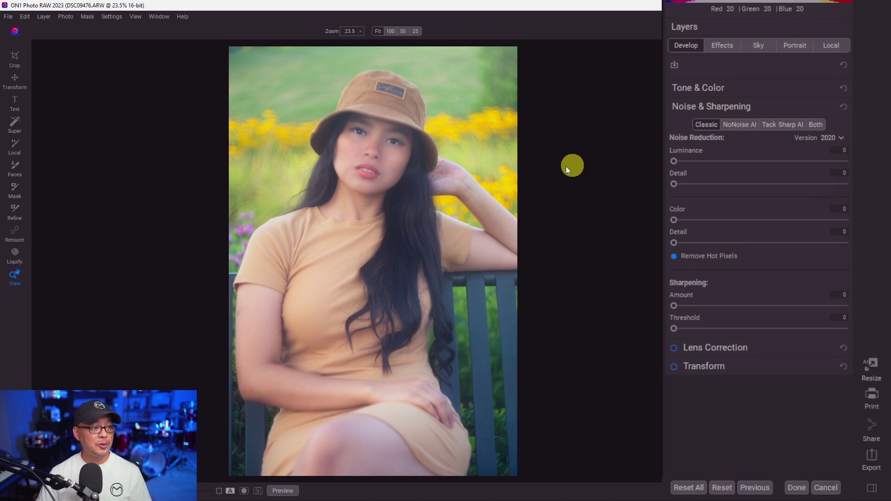
- Zoom the portrait to 100% and pan across the woman's face to judge its softness
{"action": "left_click", "coordinate": [428, 180]}
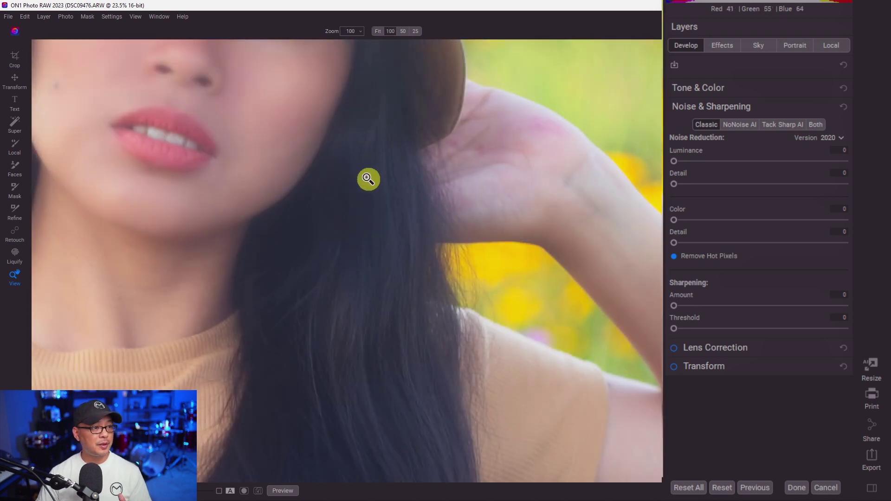
{"action": "left_click_drag", "start_coordinate": [350, 179], "coordinate": [433, 343]}
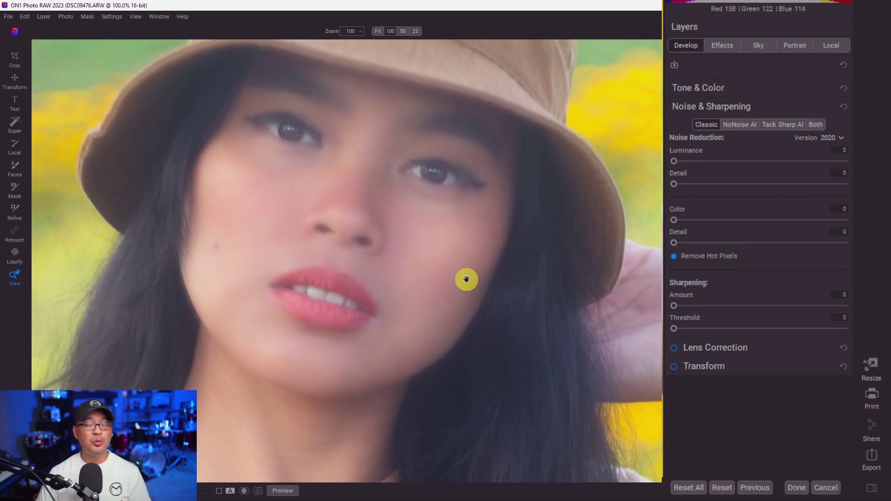
{"action": "left_click_drag", "start_coordinate": [464, 275], "coordinate": [490, 308]}
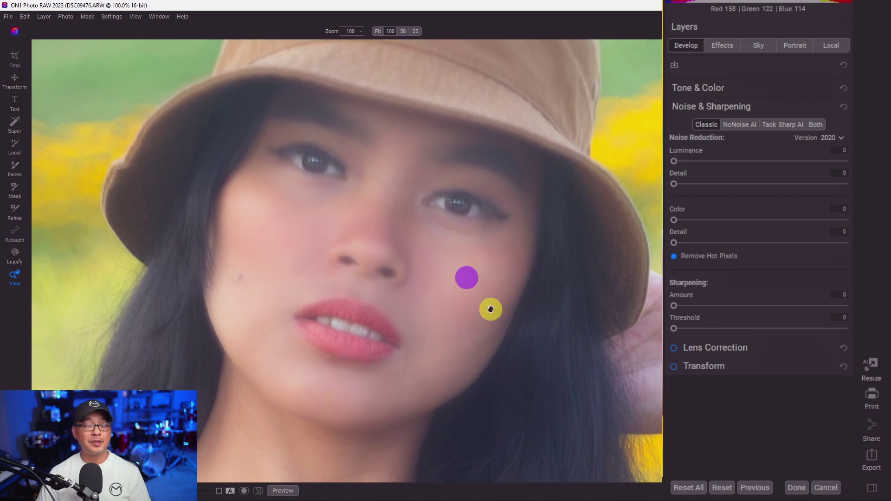
{"action": "left_click", "coordinate": [523, 195]}
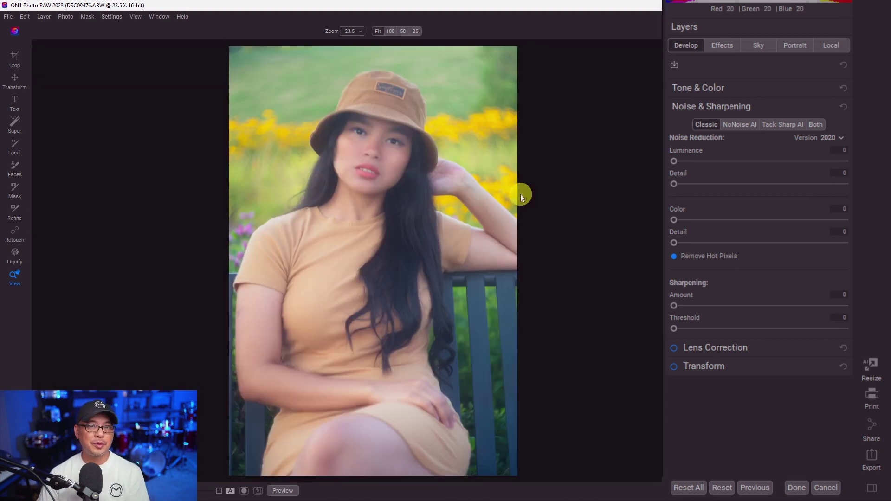
{"action": "left_click", "coordinate": [403, 119]}
{"action": "left_click_drag", "start_coordinate": [358, 258], "coordinate": [423, 261]}
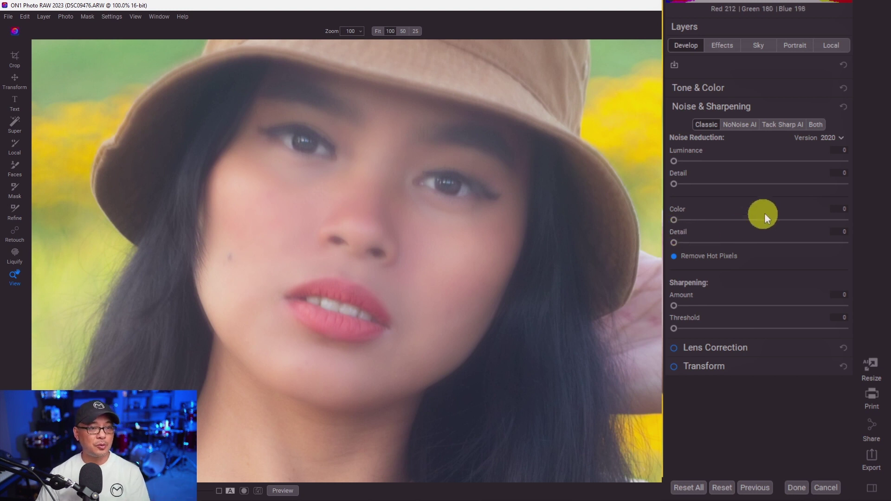
- Switch Noise & Sharpening to Both and slide the before/after split across the face
{"action": "left_click", "coordinate": [819, 124]}
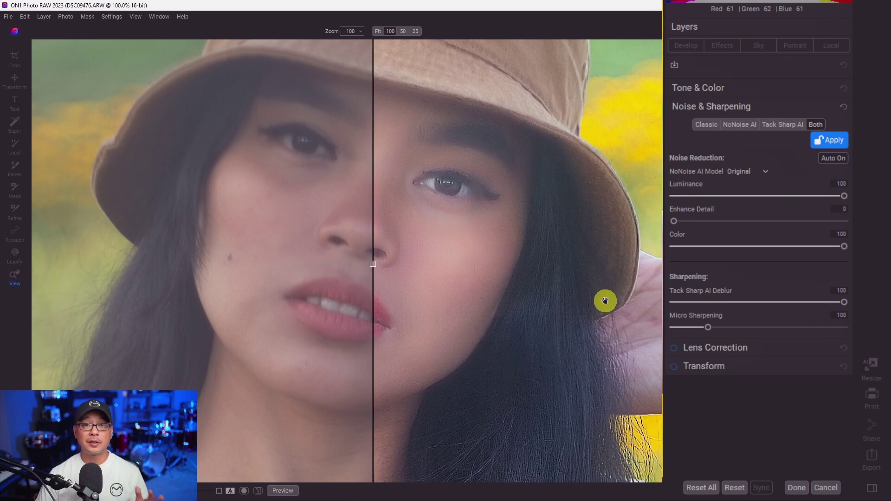
{"action": "left_click", "coordinate": [373, 265]}
{"action": "left_click_drag", "start_coordinate": [374, 264], "coordinate": [194, 277]}
{"action": "key", "text": "ctrl+minus"}
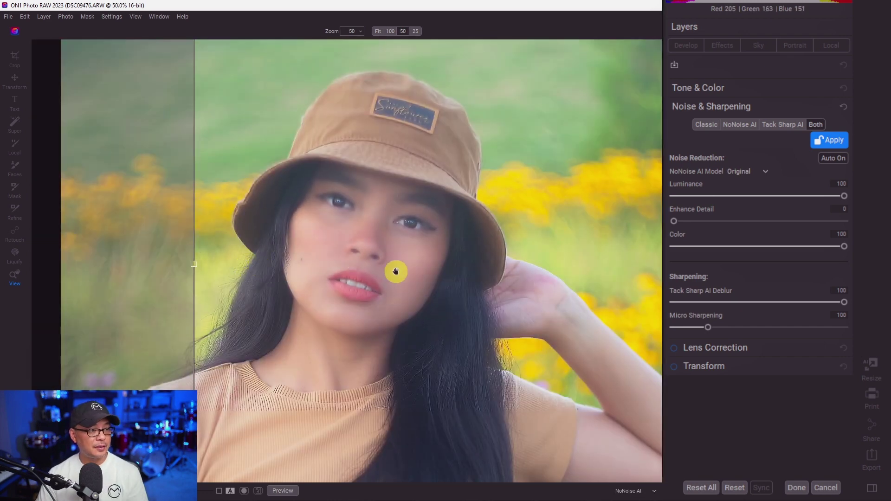
- Flip between original and sharpened portrait at fit and 100% zoom to check the result
{"action": "key", "text": "alt+backslash"}
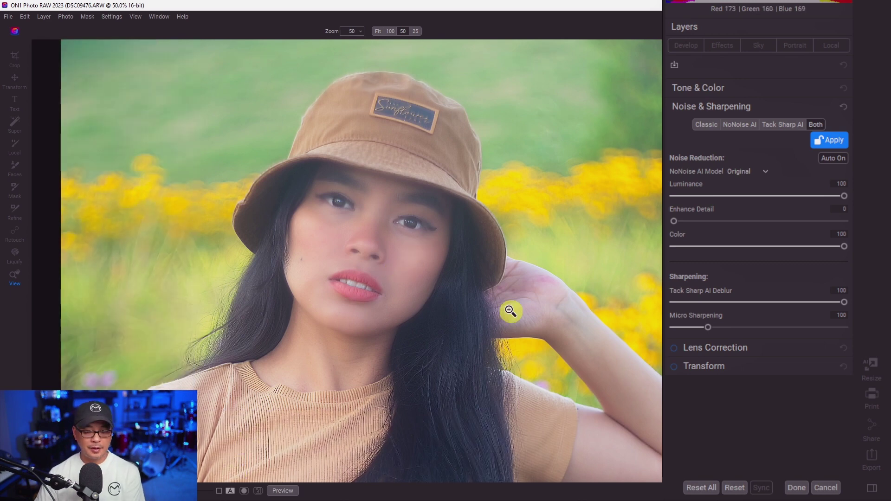
{"action": "key", "text": "backslash"}
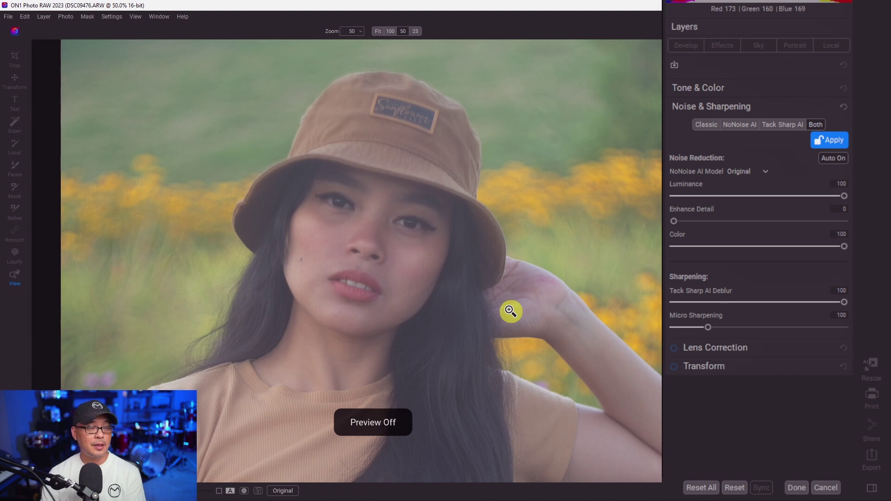
{"action": "key", "text": "backslash"}
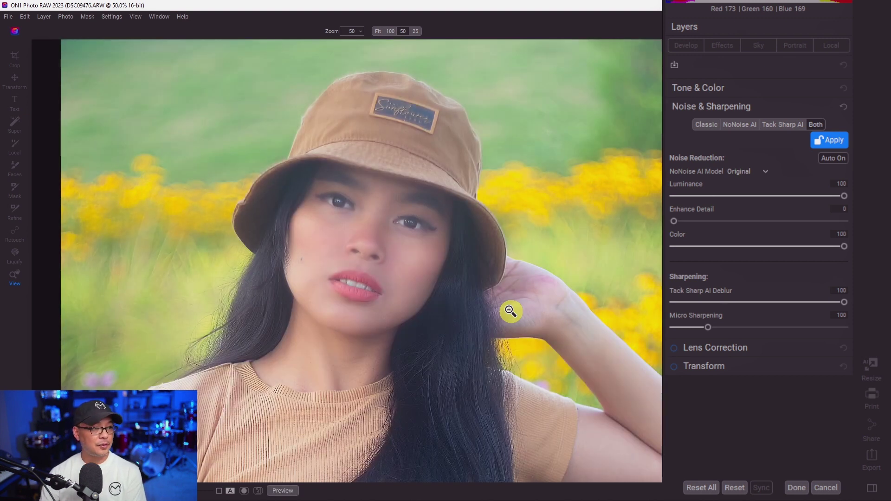
{"action": "left_click", "coordinate": [393, 34]}
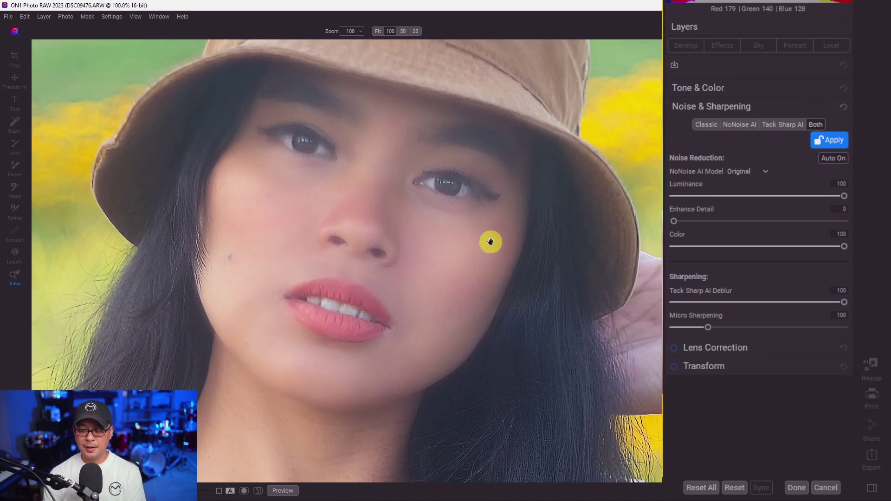
{"action": "key", "text": "backslash"}
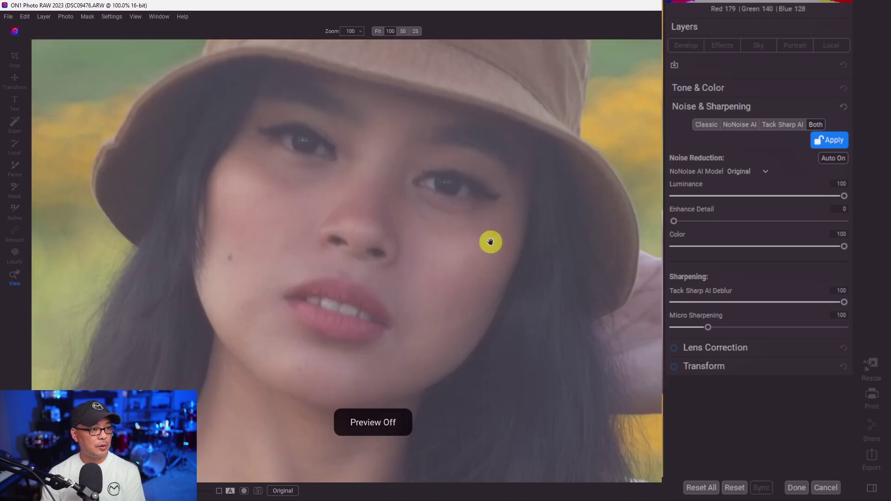
{"action": "key", "text": "backslash"}
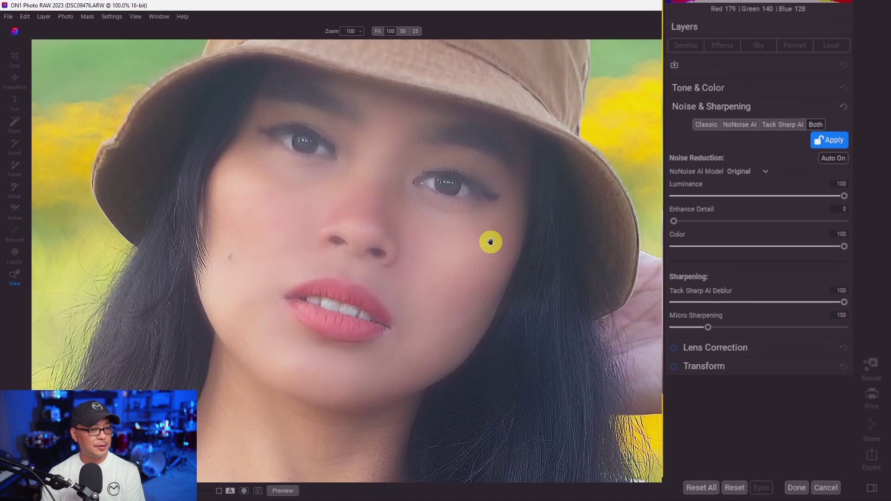
{"action": "key", "text": "backslash"}
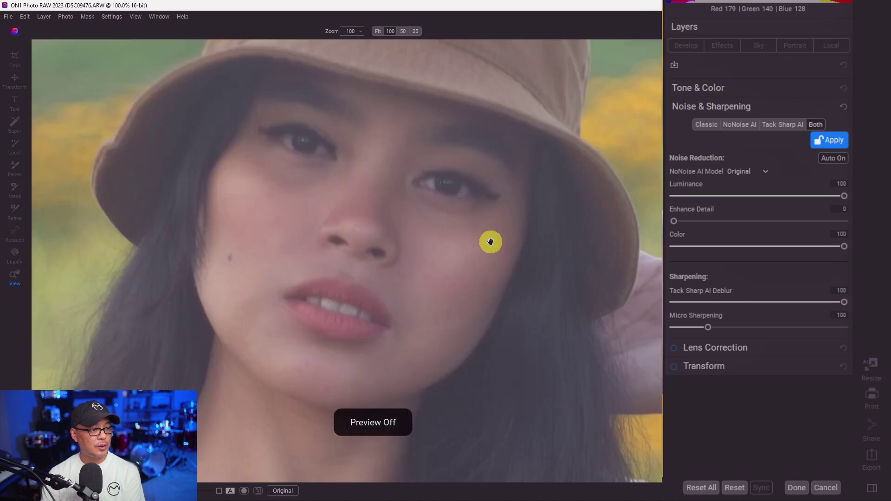
{"action": "key", "text": "backslash"}
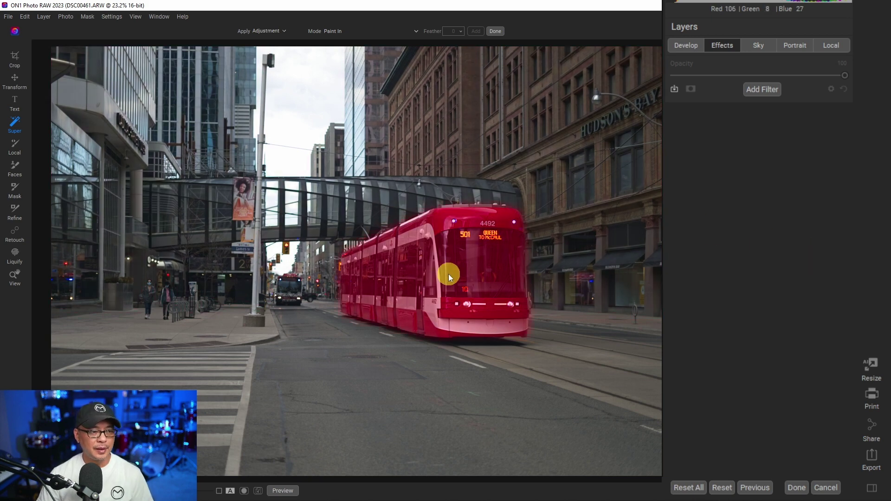
- Quick-select the red streetcar and distant bus, clear that selection, then select the road surface
{"action": "left_click", "coordinate": [478, 284]}
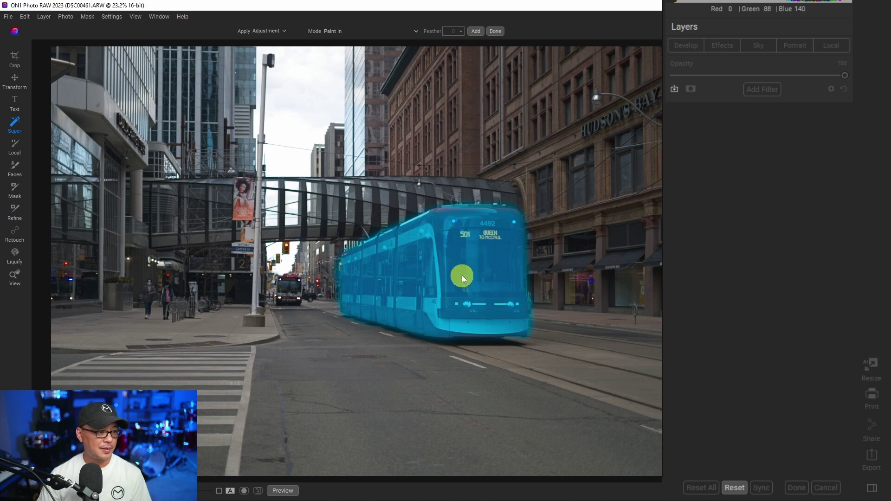
{"action": "left_click", "coordinate": [288, 288]}
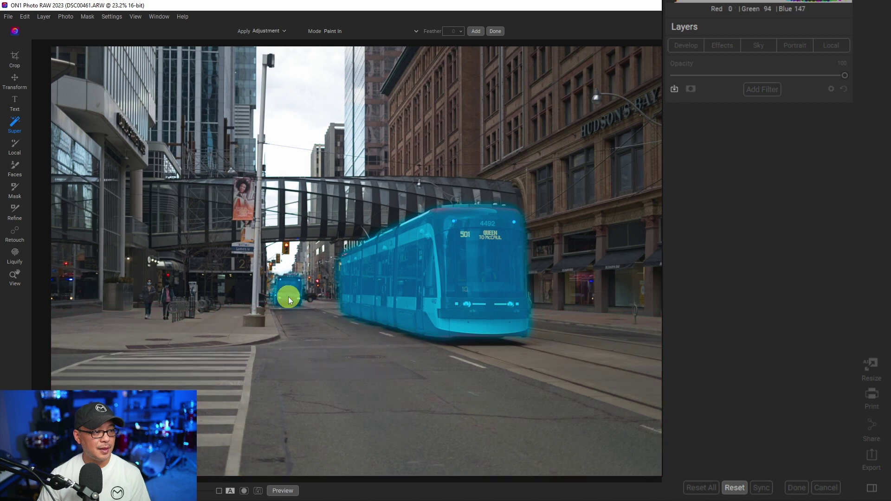
{"action": "key", "text": "Escape"}
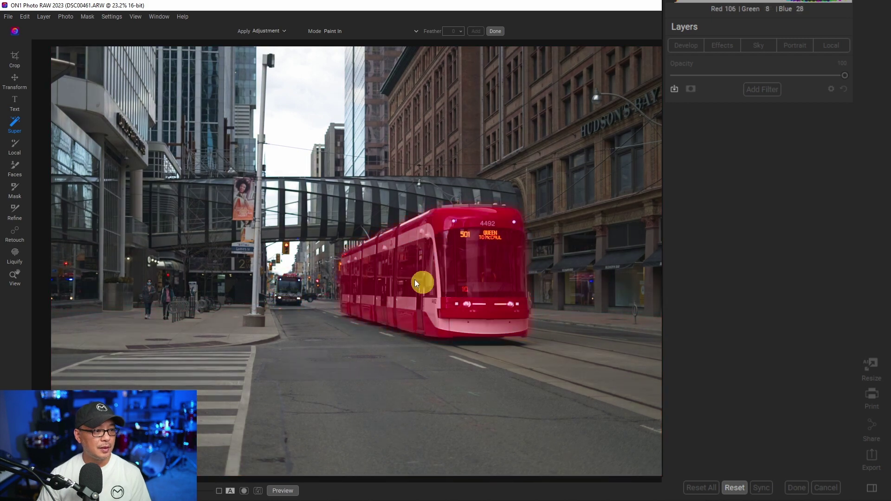
{"action": "left_click", "coordinate": [361, 375]}
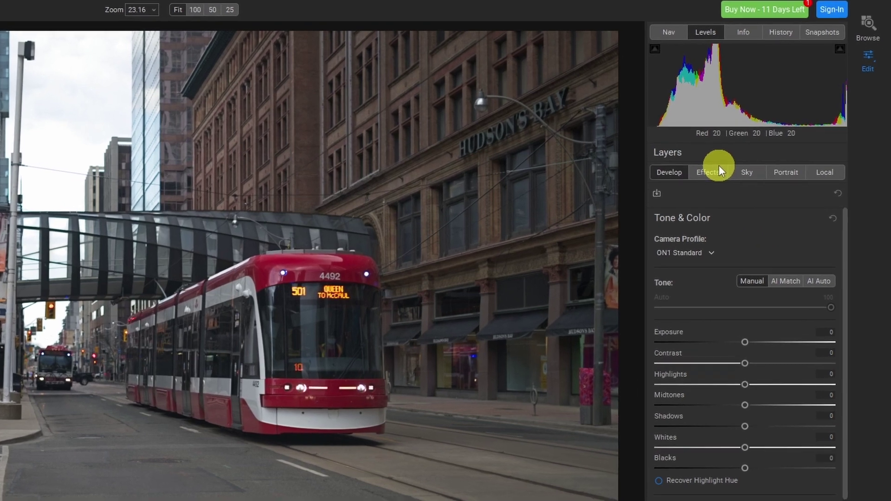
- Add a Grunge filter in Effects with its mask limited to Man-Made Ground, excluding Architecture
{"action": "left_click", "coordinate": [746, 151]}
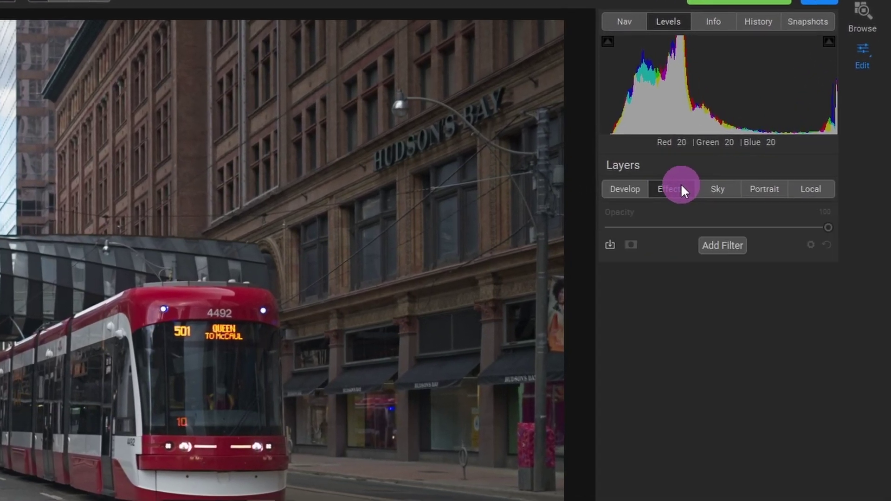
{"action": "left_click", "coordinate": [706, 263]}
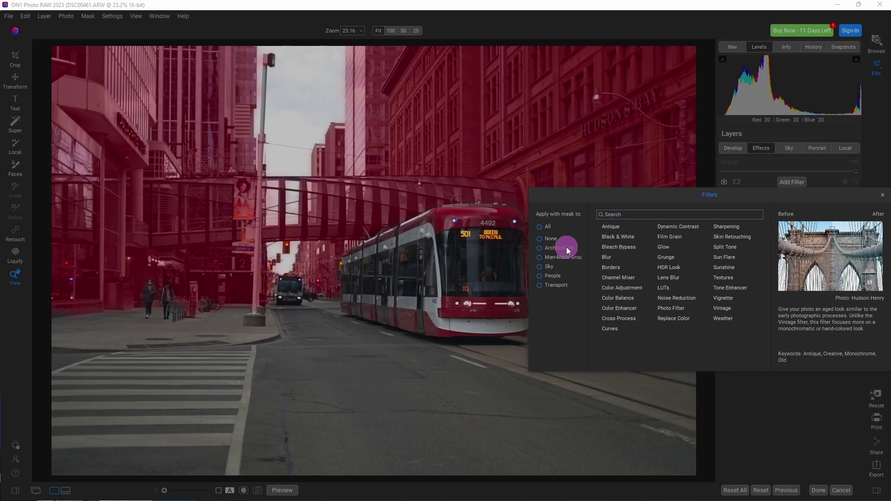
{"action": "left_click", "coordinate": [297, 377]}
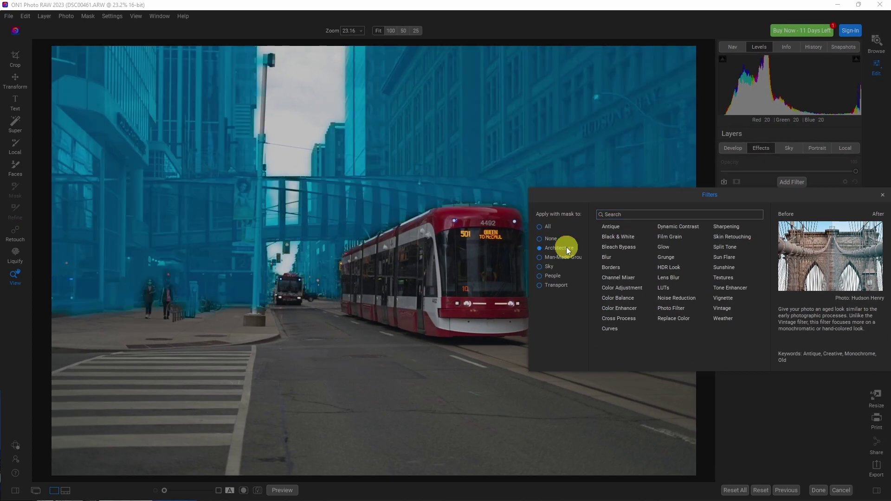
{"action": "left_click", "coordinate": [567, 248]}
{"action": "left_click", "coordinate": [568, 258]}
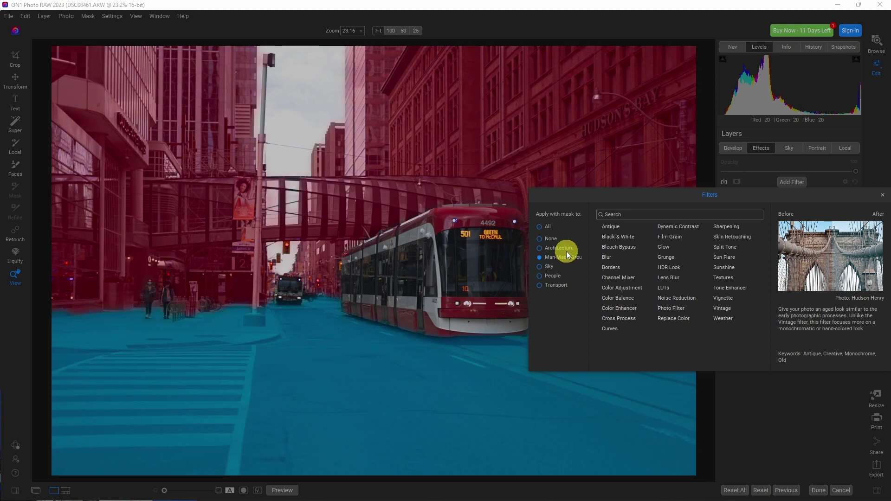
{"action": "left_click", "coordinate": [567, 248]}
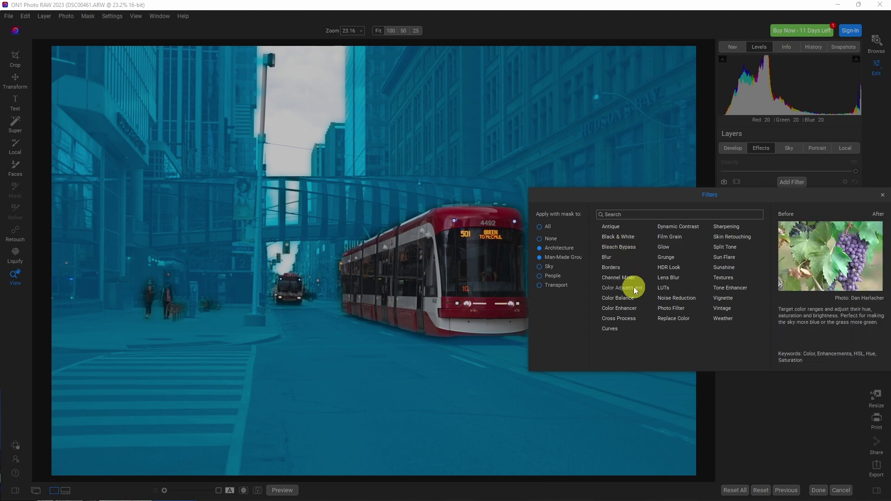
{"action": "left_click", "coordinate": [557, 247]}
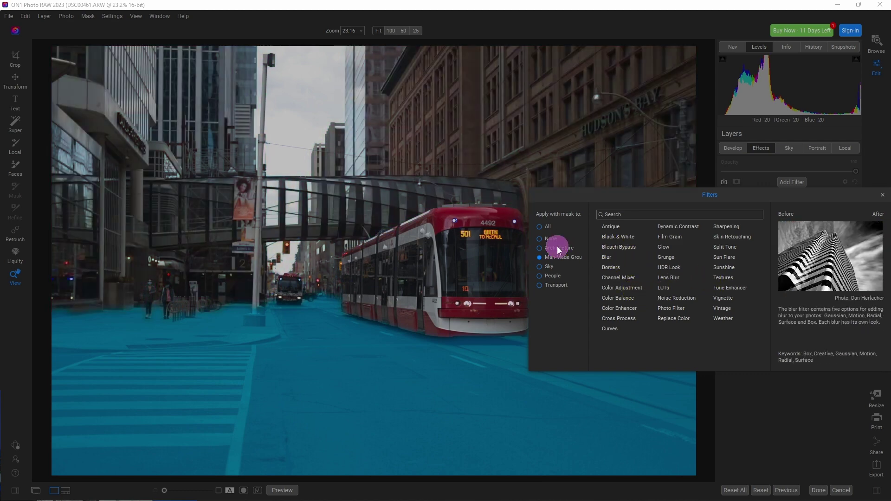
{"action": "left_click", "coordinate": [666, 257]}
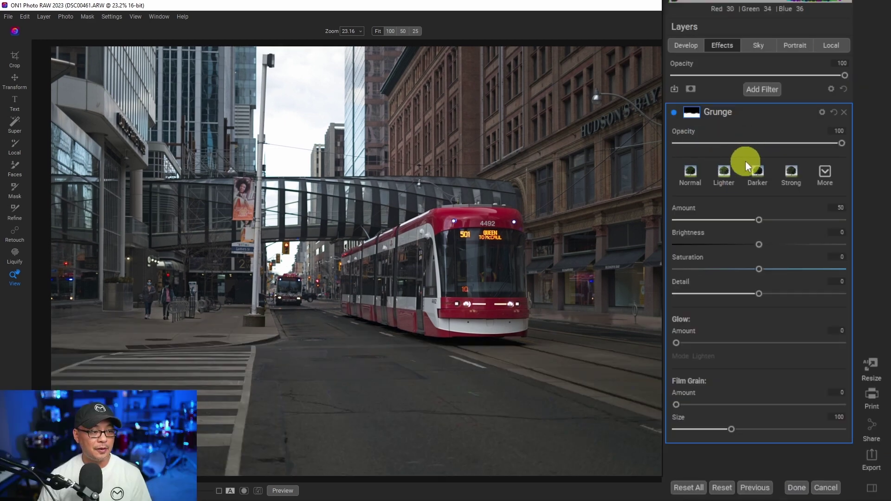
- Set the Grunge filter to Amount 57, Detail 63 and Saturation -26
{"action": "mouse_move", "coordinate": [759, 220]}
{"action": "left_mouse_down"}
{"action": "mouse_move", "coordinate": [688, 219]}
{"action": "mouse_move", "coordinate": [765, 219]}
{"action": "left_mouse_up"}
{"action": "left_click_drag", "start_coordinate": [762, 292], "coordinate": [807, 295]}
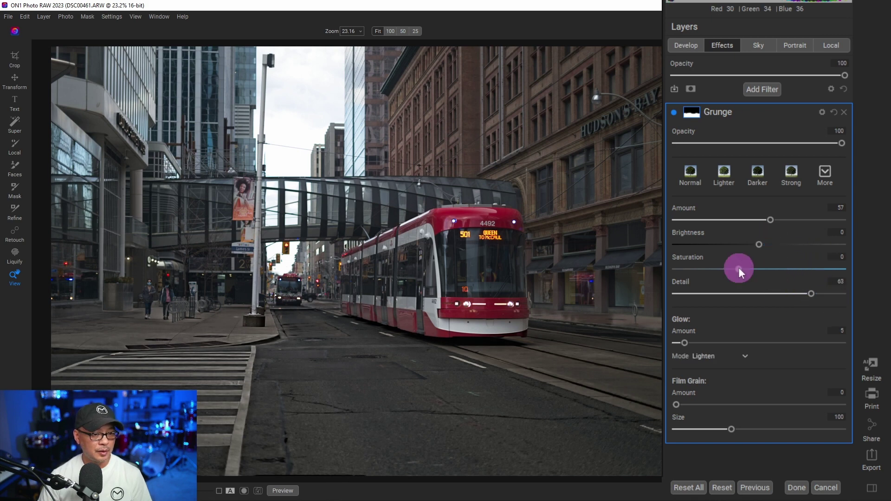
{"action": "left_click_drag", "start_coordinate": [739, 267], "coordinate": [756, 245]}
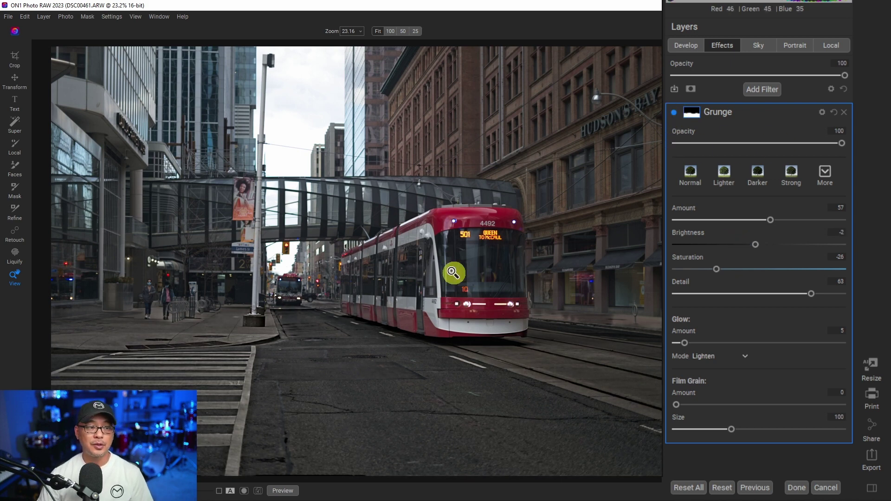